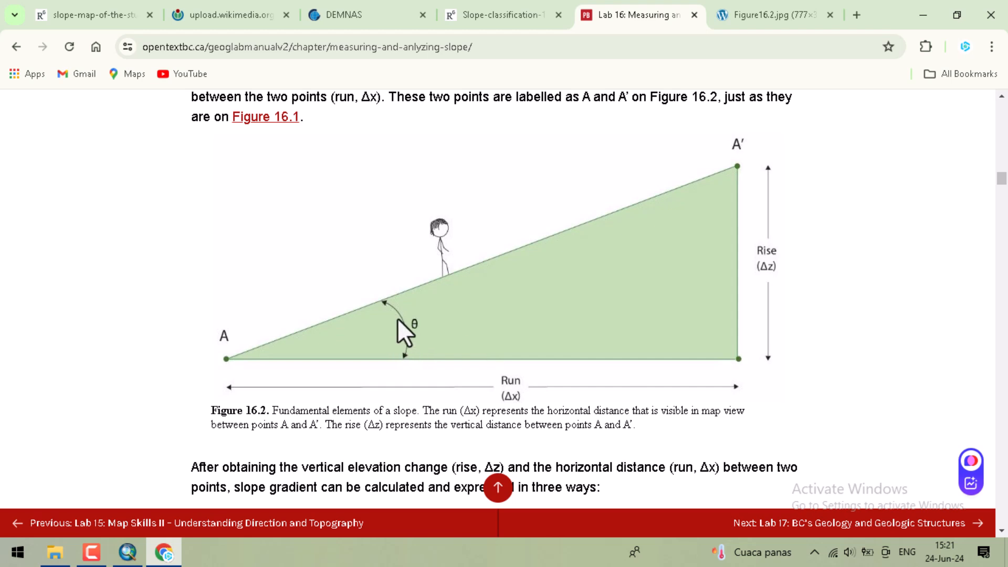
Review the grade-to-degree conversion chart and the slope classification table in the browser.
{"action": "left_click", "coordinate": [241, 21]}
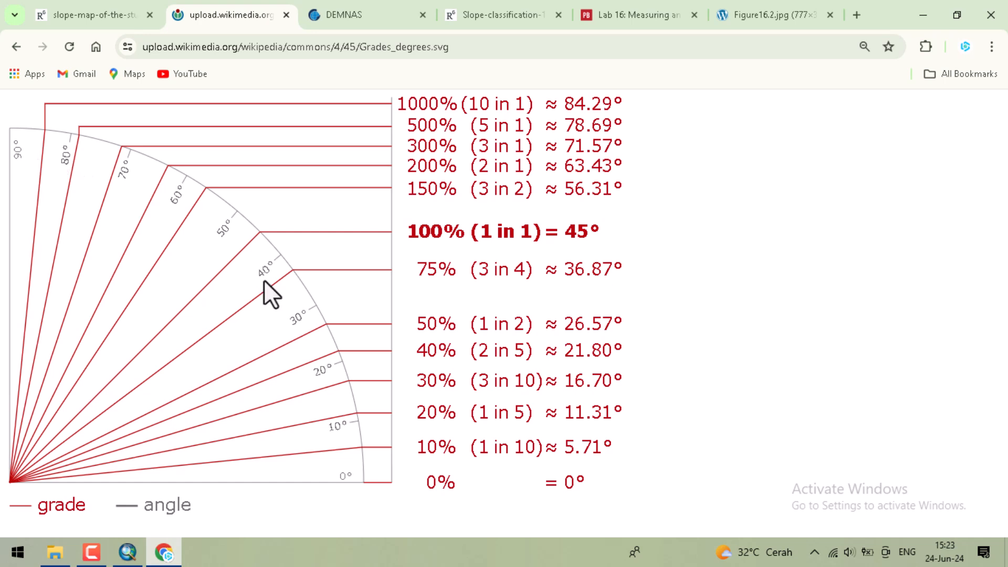
{"action": "left_click", "coordinate": [479, 12]}
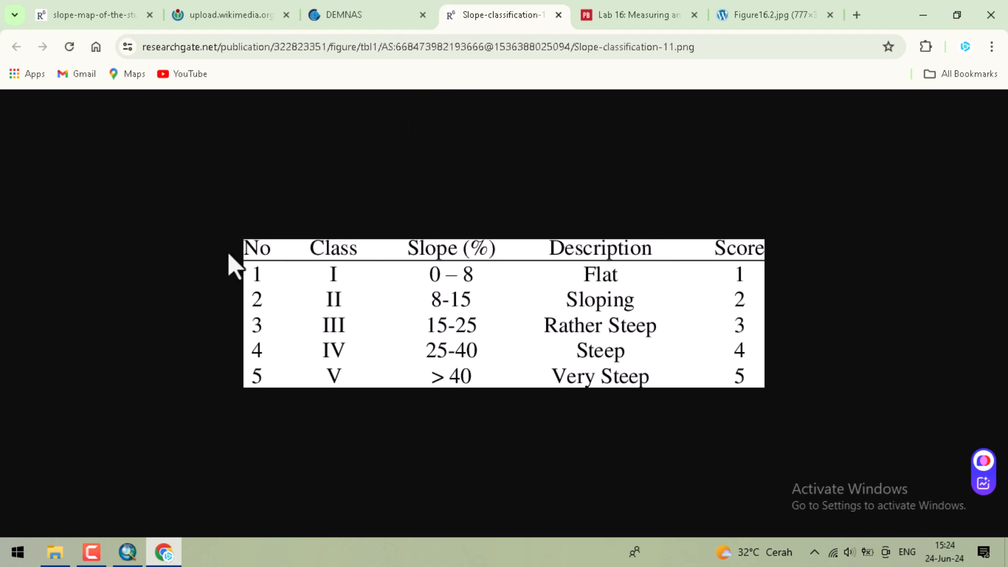
Examine the DEMNAS page's Info section for the elevation data's spatial resolution and vertical datum.
{"action": "left_click", "coordinate": [341, 16]}
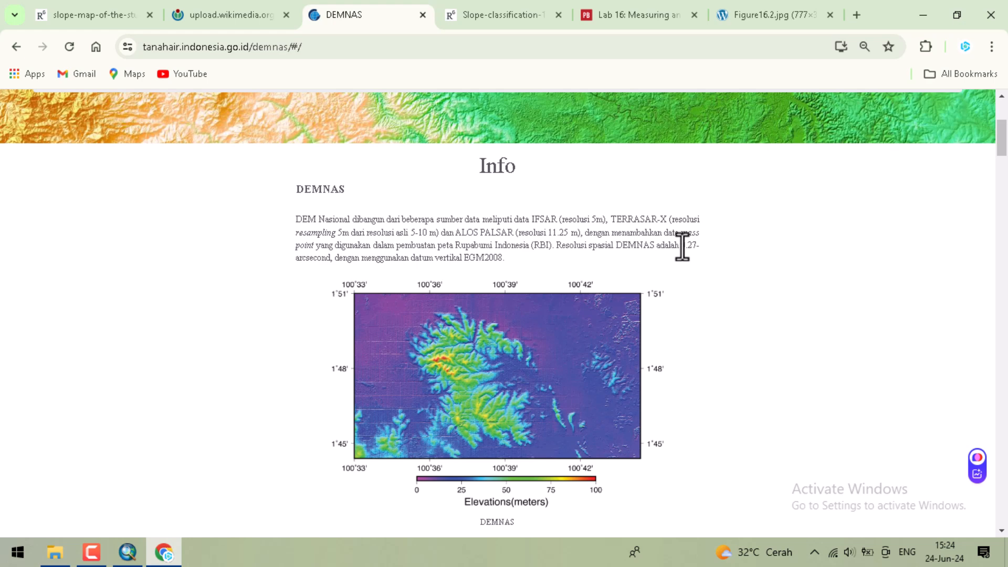
{"action": "left_click_drag", "start_coordinate": [687, 245], "coordinate": [700, 245]}
{"action": "left_click", "coordinate": [336, 258]}
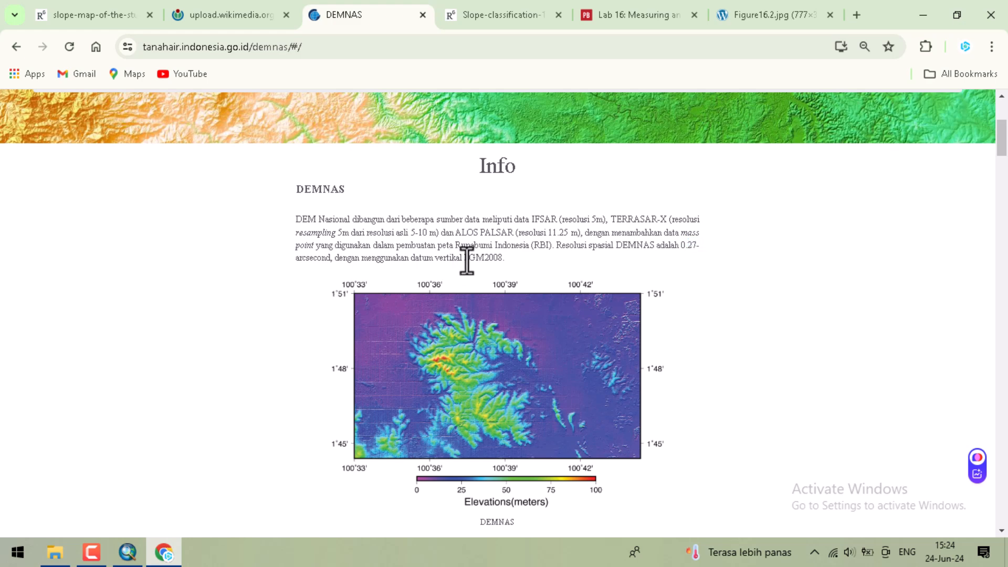
{"action": "left_click_drag", "start_coordinate": [468, 257], "coordinate": [505, 257]}
{"action": "left_click", "coordinate": [493, 256]}
{"action": "scroll", "coordinate": [358, 198], "scroll_direction": "up", "scroll_amount": 3}
{"action": "scroll", "coordinate": [358, 198], "scroll_direction": "up", "scroll_amount": 2}
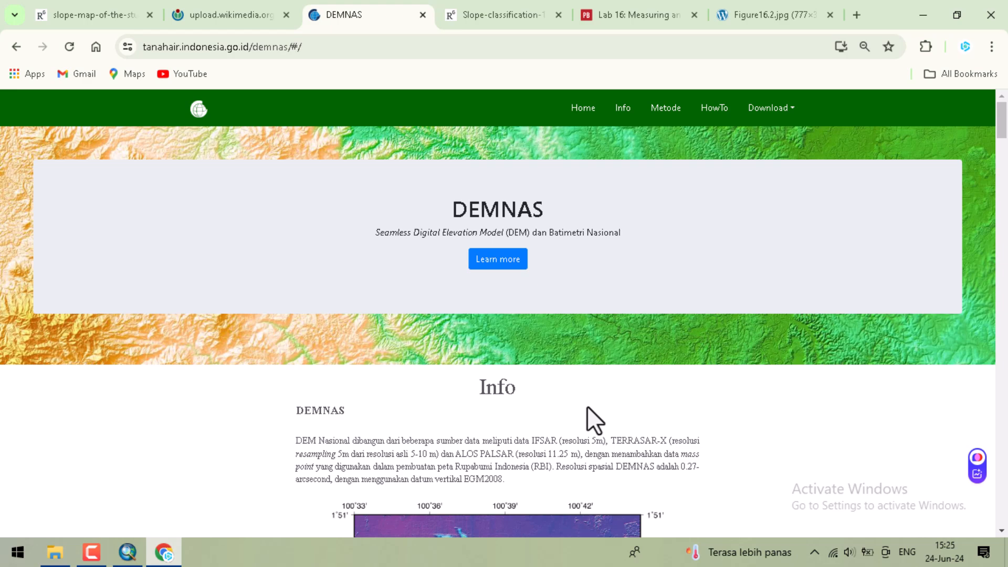
{"action": "scroll", "coordinate": [587, 407], "scroll_direction": "down", "scroll_amount": 4}
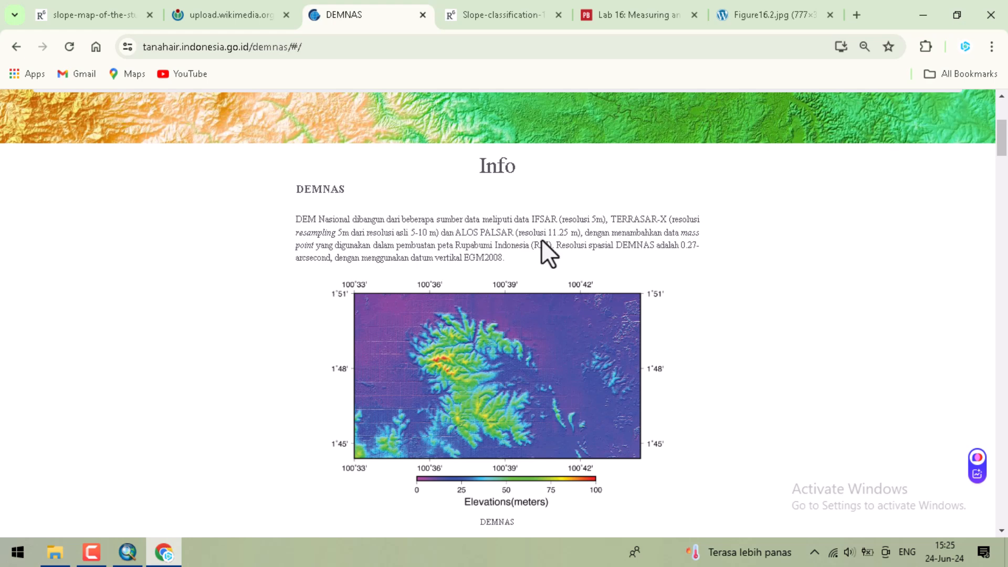
{"action": "left_click_drag", "start_coordinate": [503, 259], "coordinate": [412, 258]}
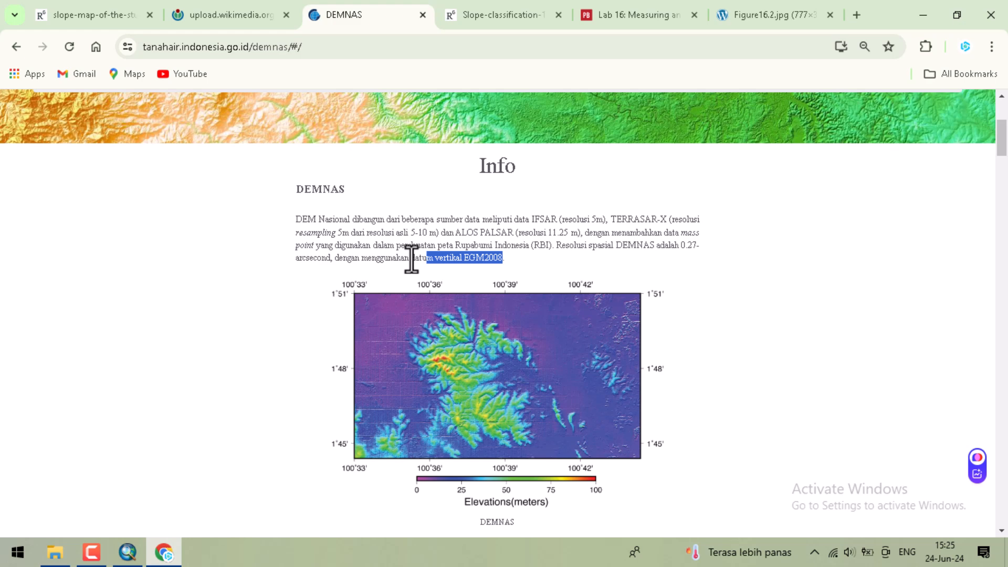
{"action": "left_click", "coordinate": [412, 258]}
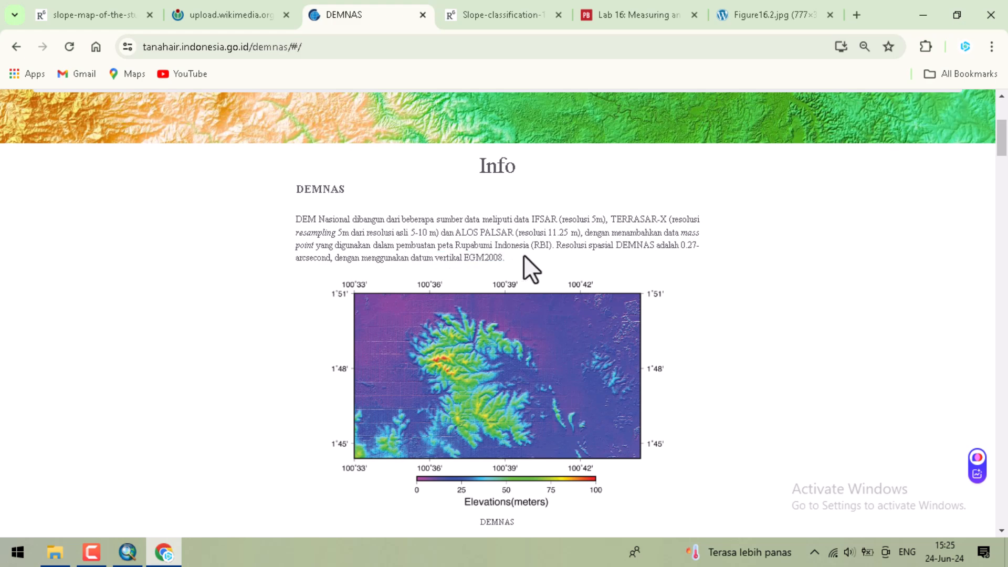
Switch to ArcMap and add the DEM raster DEMNAS_0715-32_v1.0.tif to the map, accepting the spatial reference warning.
{"action": "left_click", "coordinate": [924, 16]}
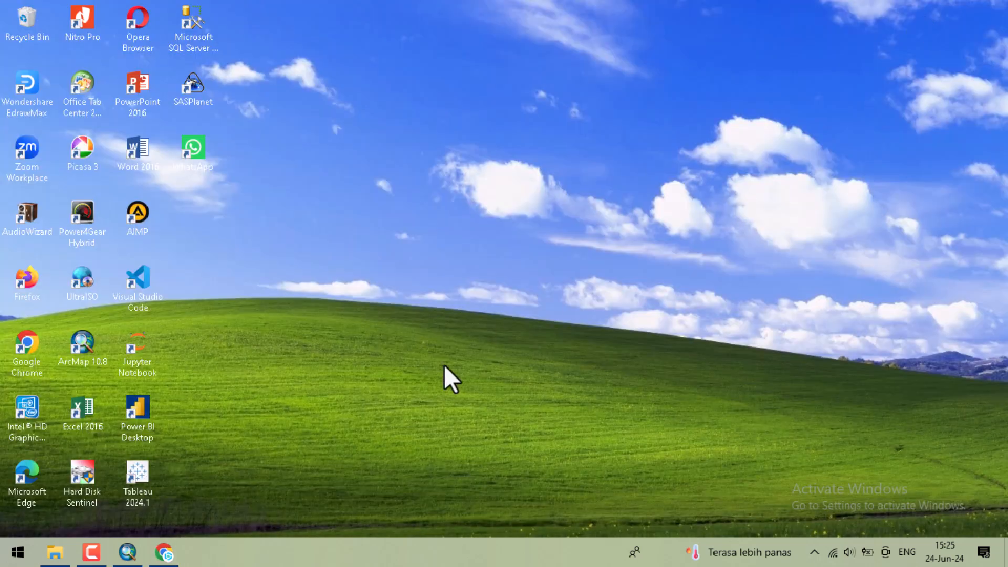
{"action": "left_click", "coordinate": [127, 553]}
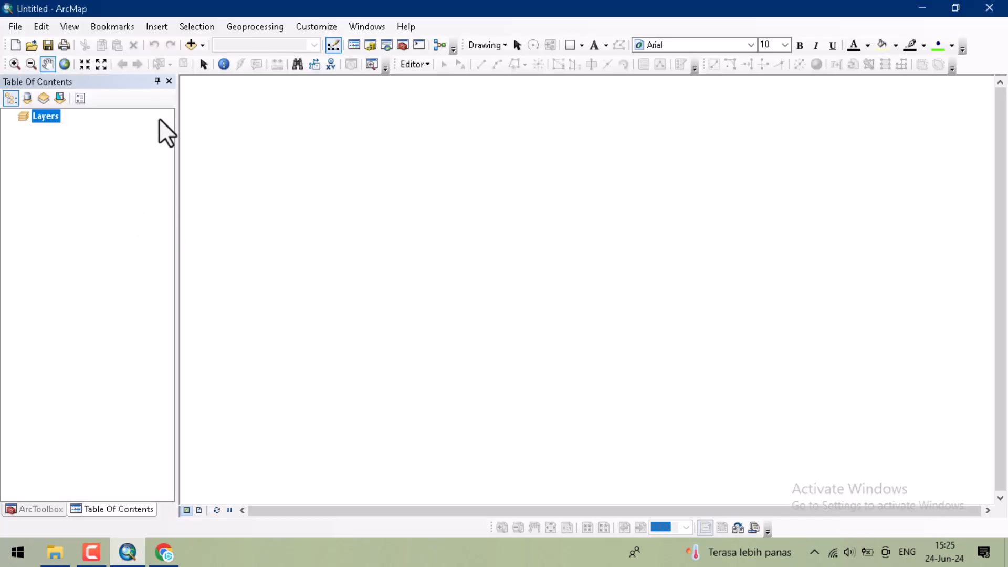
{"action": "left_click", "coordinate": [190, 46]}
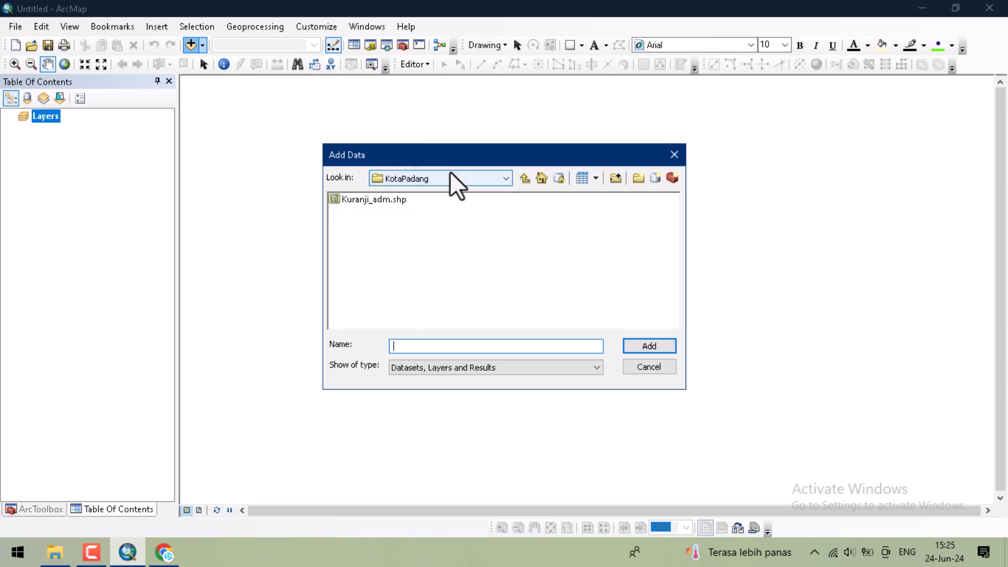
{"action": "left_click", "coordinate": [525, 178]}
{"action": "double_click", "coordinate": [361, 237]}
{"action": "left_click", "coordinate": [380, 204]}
{"action": "left_click", "coordinate": [662, 350]}
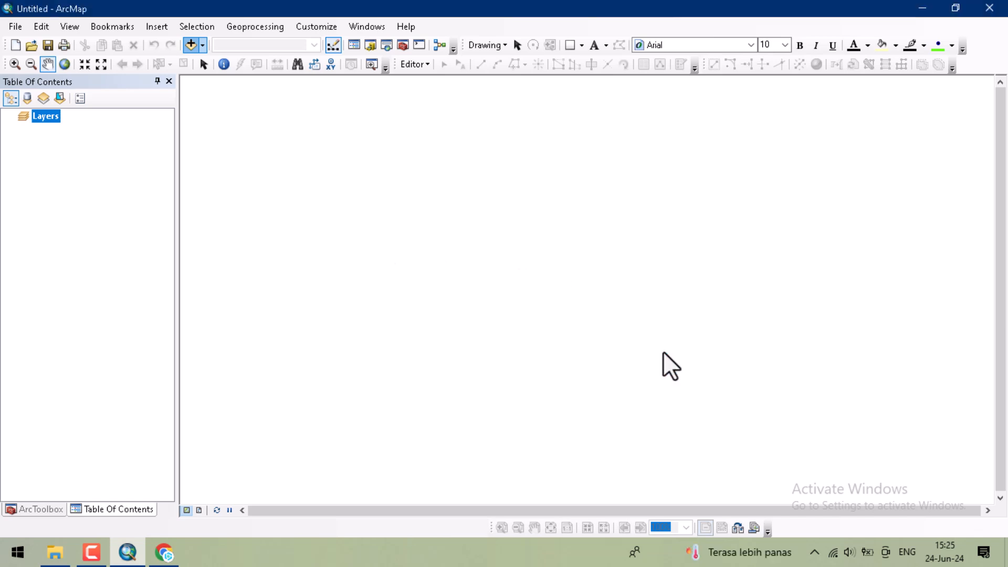
{"action": "left_click", "coordinate": [508, 254]}
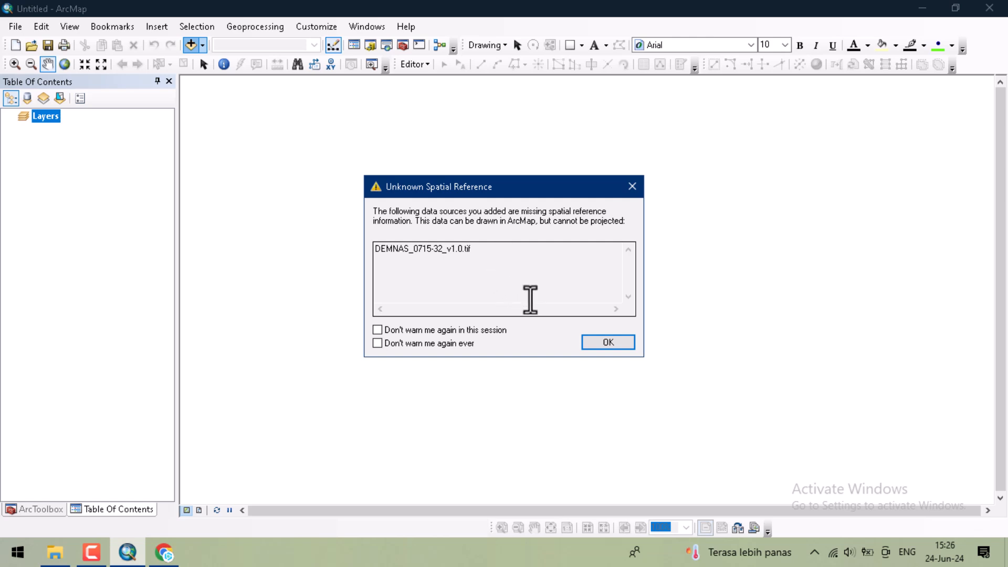
{"action": "left_click_drag", "start_coordinate": [490, 250], "coordinate": [376, 251]}
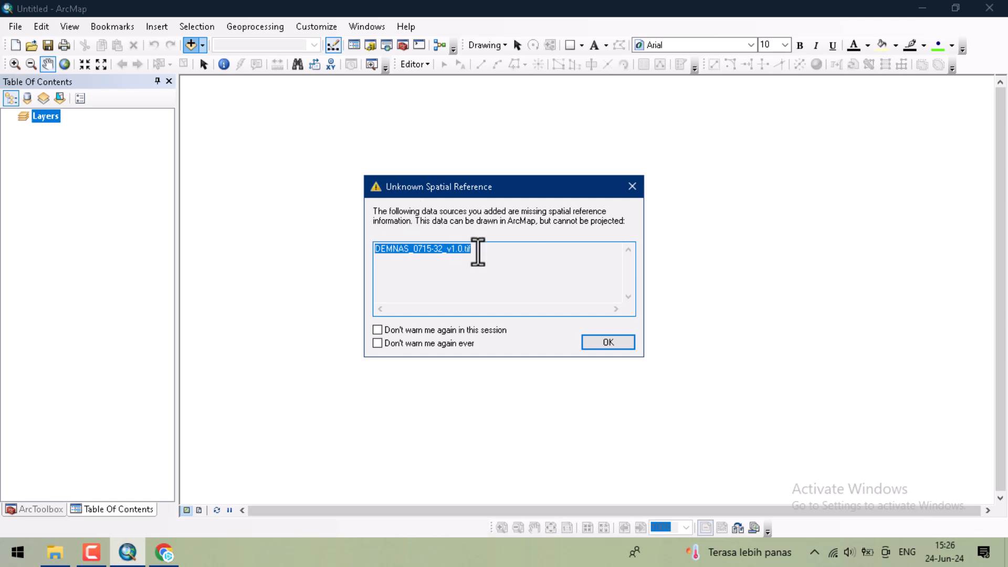
{"action": "left_click", "coordinate": [611, 344]}
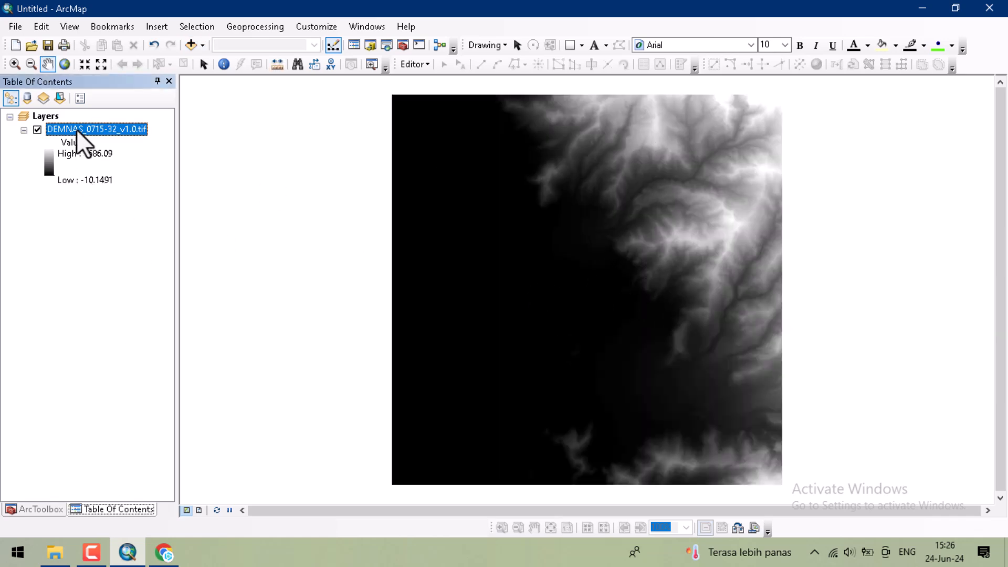
{"action": "left_click", "coordinate": [76, 232]}
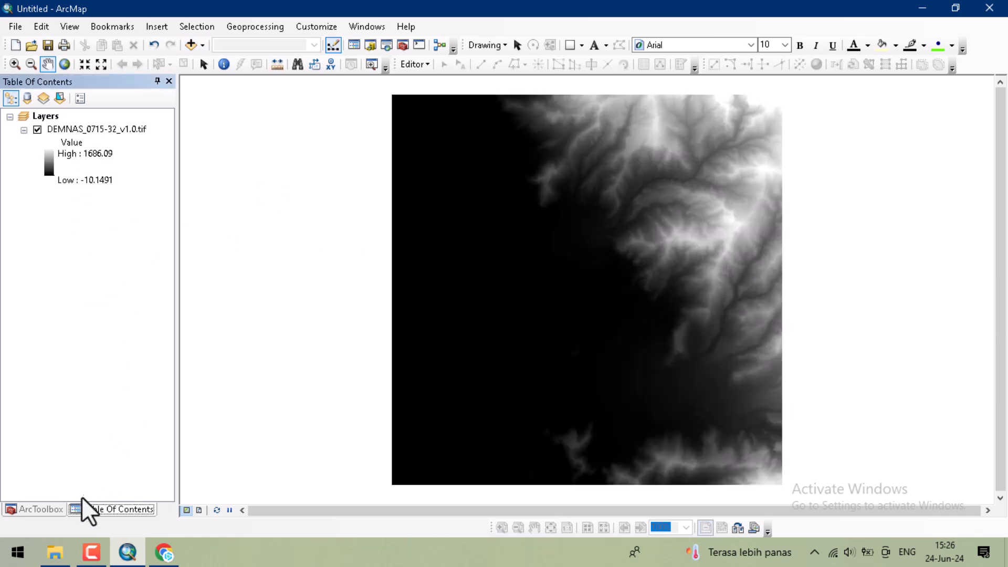
Start the Define Projection tool with DEMNAS_0715-32_v1.0.tif as the input dataset.
{"action": "left_click", "coordinate": [36, 510]}
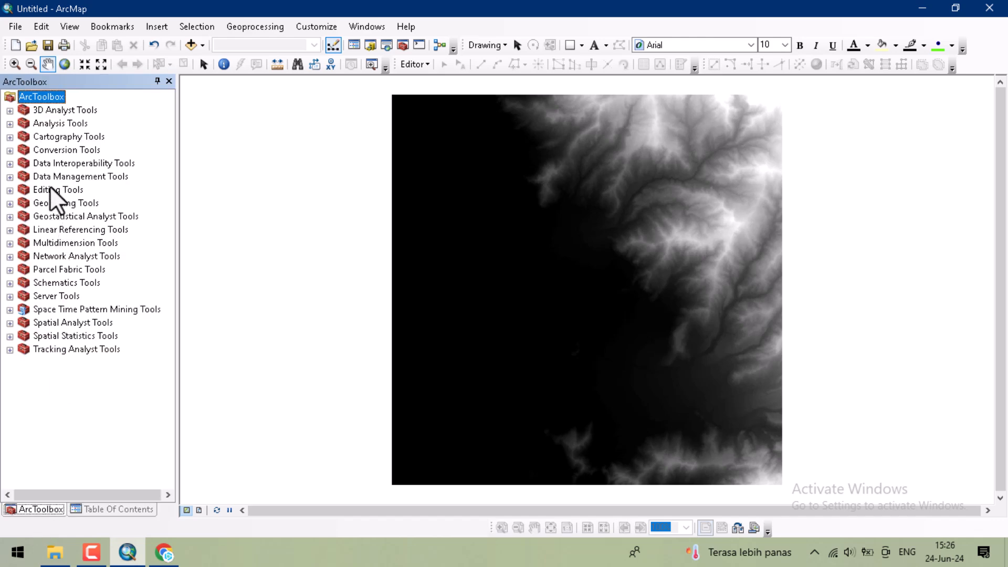
{"action": "left_click", "coordinate": [9, 177]}
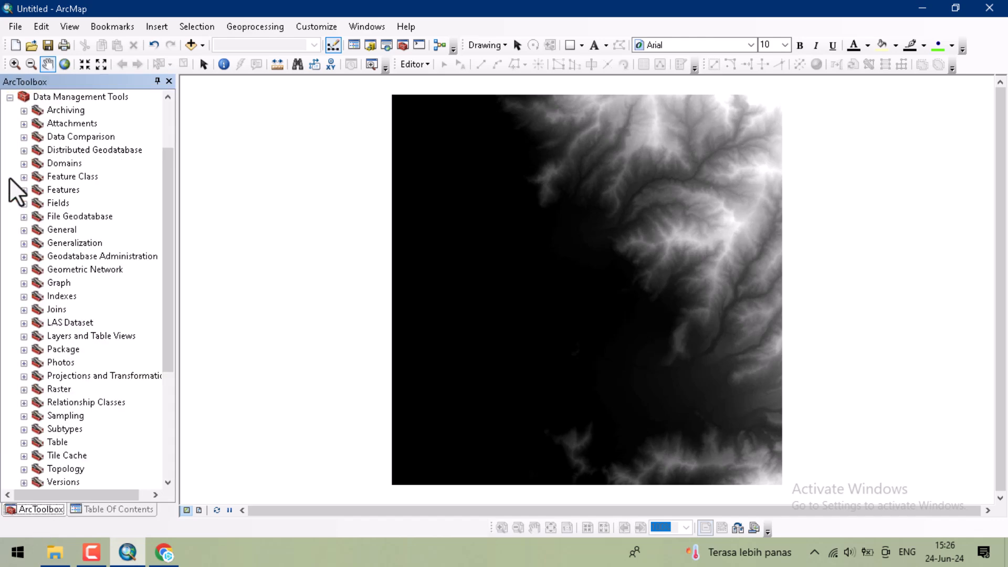
{"action": "left_click", "coordinate": [25, 377]}
{"action": "scroll", "coordinate": [53, 374], "scroll_direction": "down", "scroll_amount": 1}
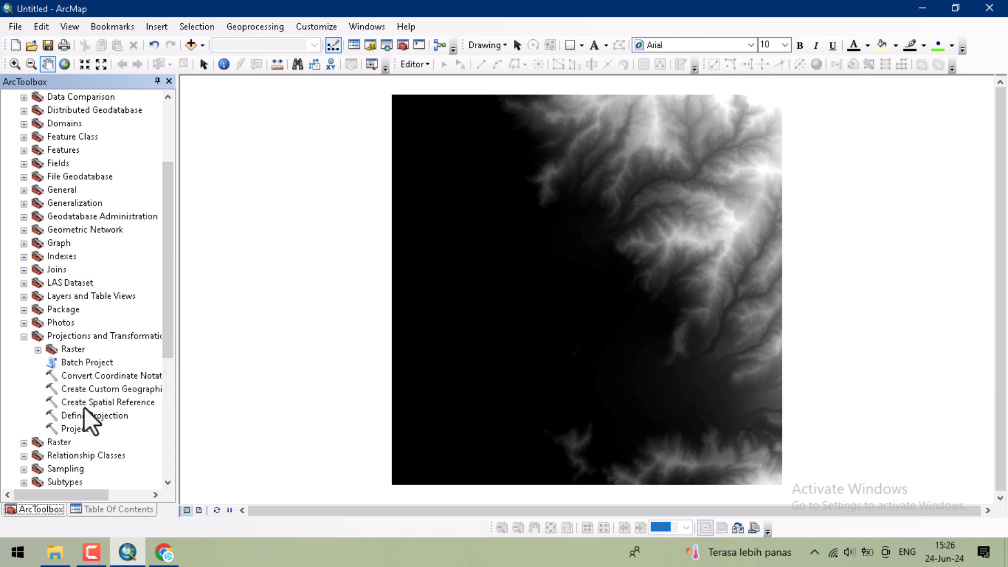
{"action": "left_click", "coordinate": [108, 416]}
{"action": "double_click", "coordinate": [109, 417]}
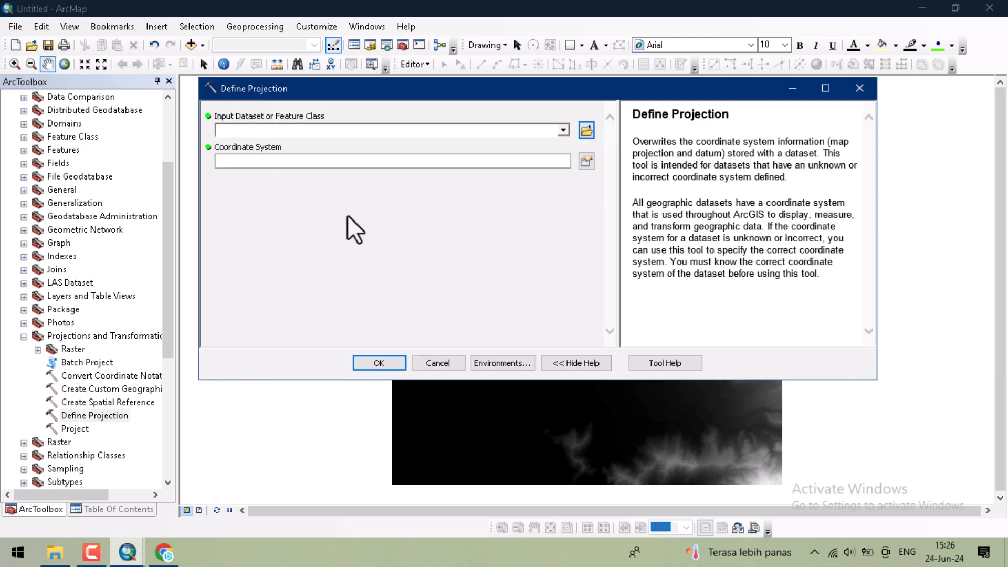
{"action": "left_click", "coordinate": [562, 130]}
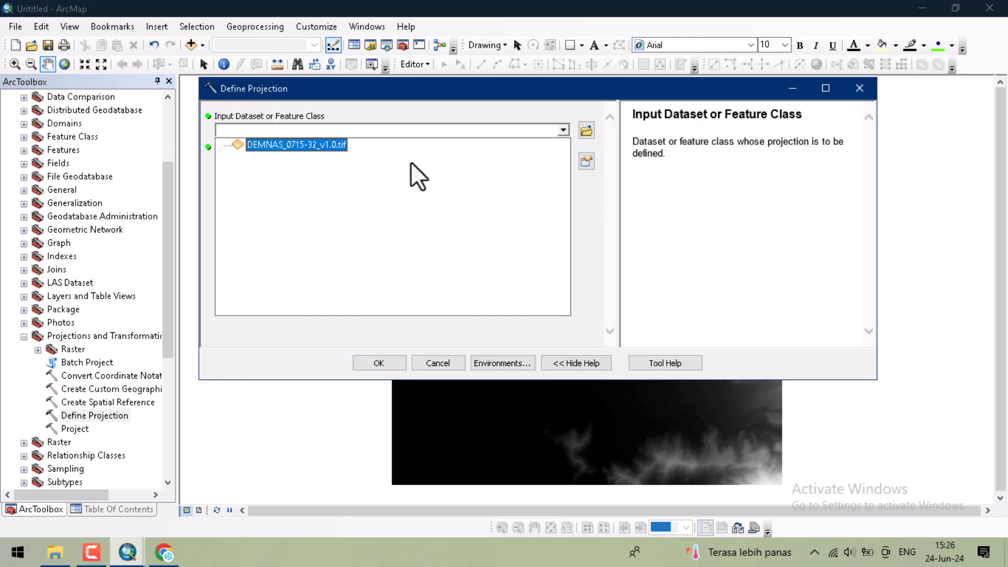
{"action": "left_click", "coordinate": [325, 146]}
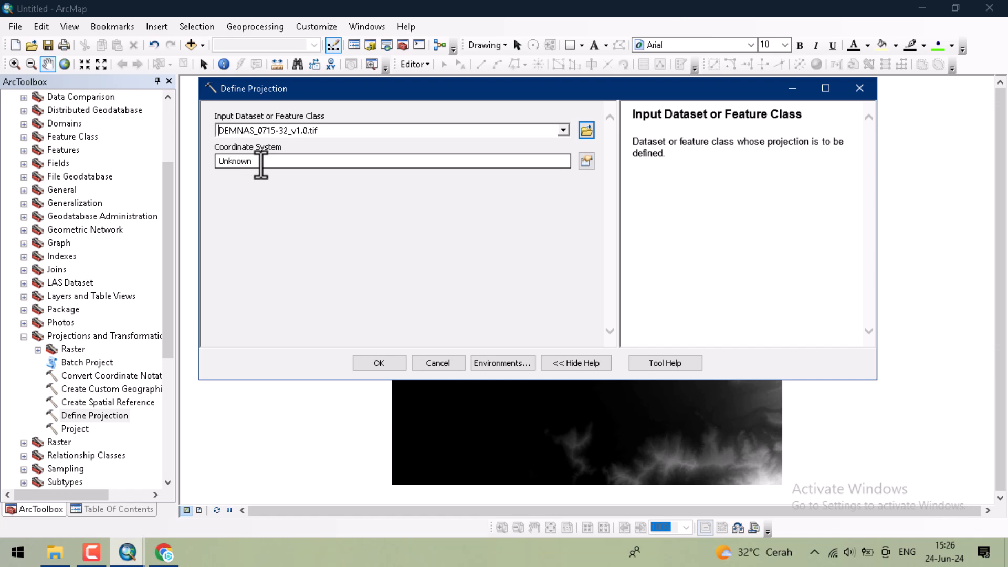
Choose the world geographic coordinate system WGS 1984 as the raster's XY coordinate system.
{"action": "left_click", "coordinate": [587, 163]}
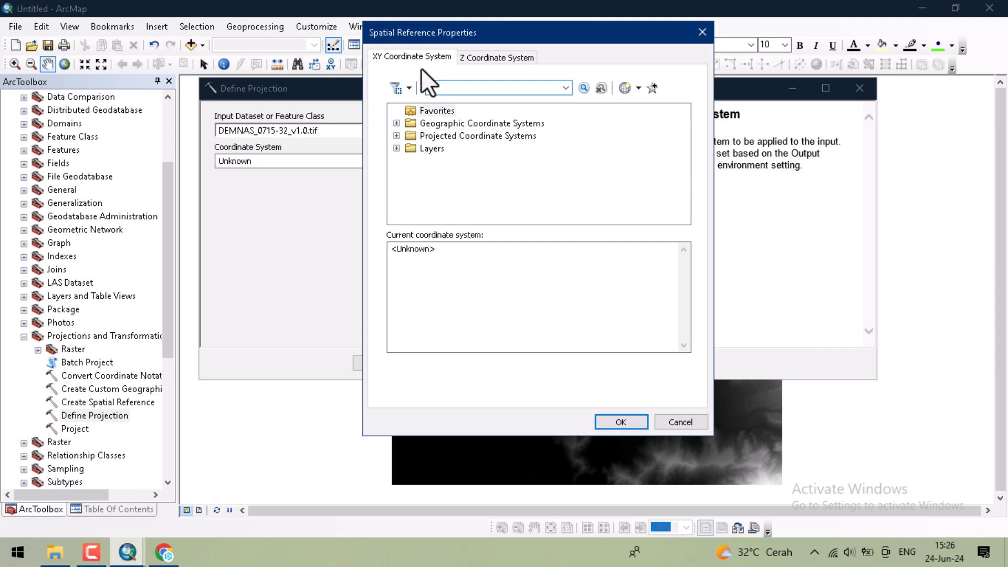
{"action": "left_click", "coordinate": [396, 123]}
{"action": "scroll", "coordinate": [440, 168], "scroll_direction": "down", "scroll_amount": 4}
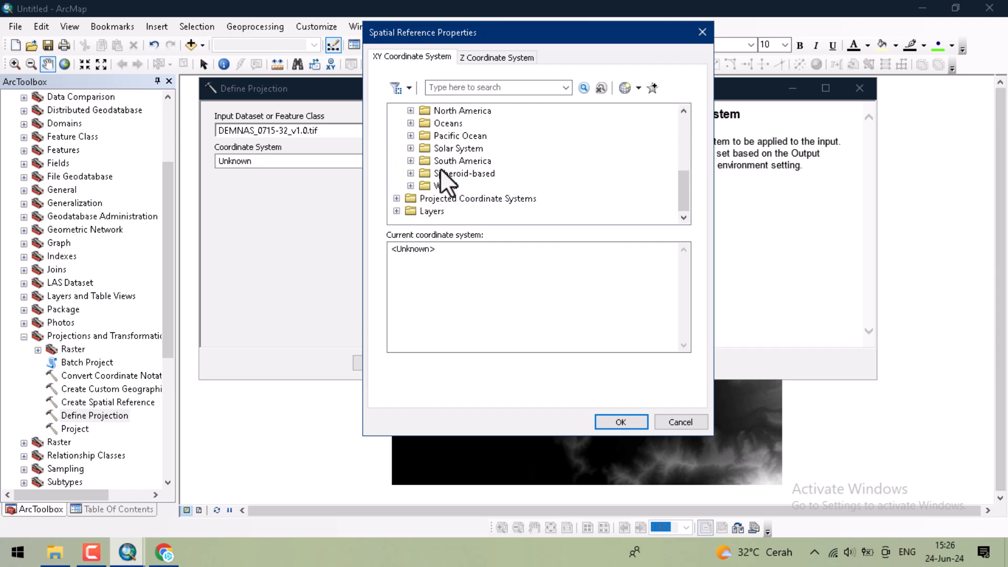
{"action": "left_click", "coordinate": [410, 186]}
{"action": "scroll", "coordinate": [457, 171], "scroll_direction": "down", "scroll_amount": 8}
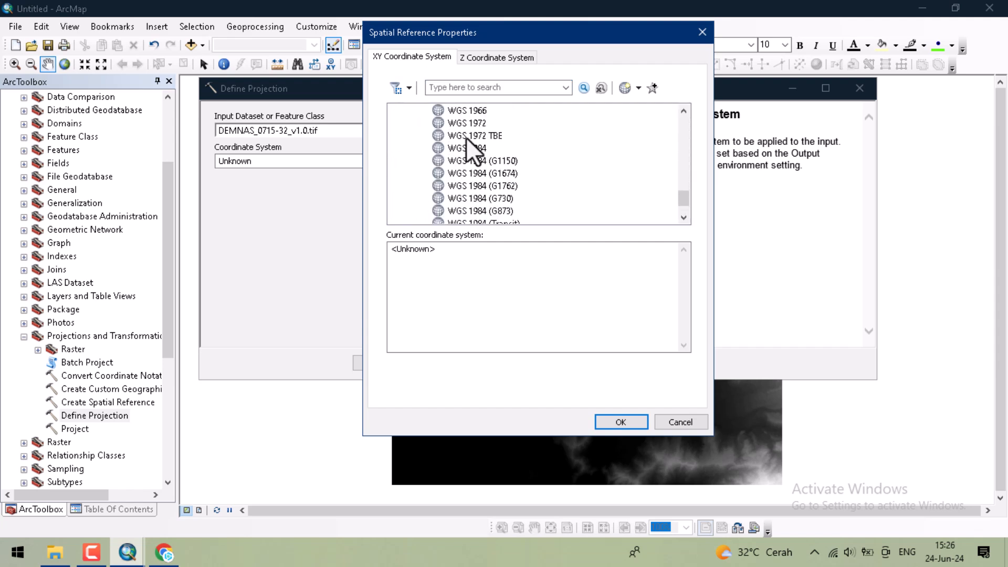
{"action": "left_click", "coordinate": [466, 147]}
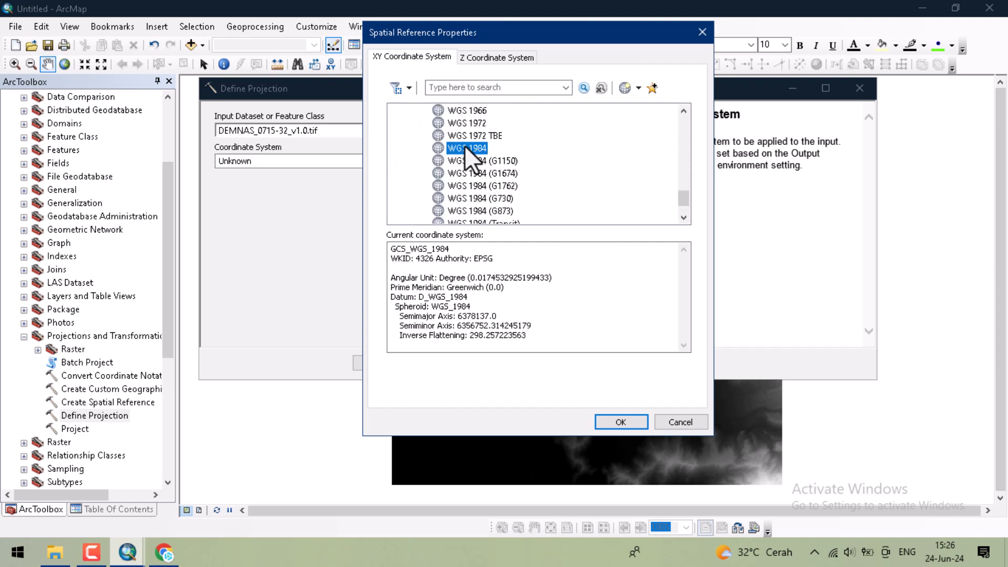
Set the raster's Z coordinate system to the gravity-related world system EGM2008 Geoid and accept the spatial reference.
{"action": "left_click", "coordinate": [490, 61]}
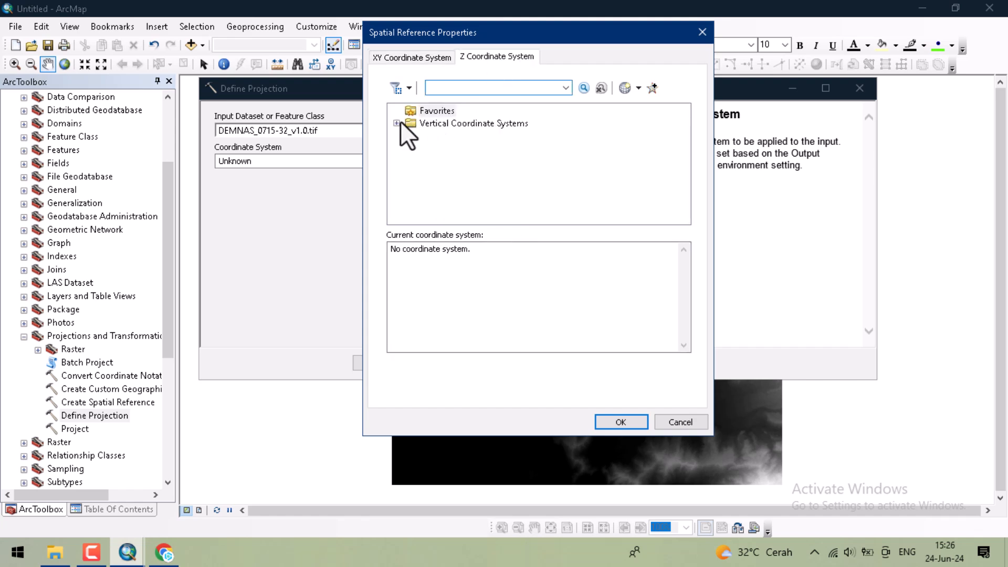
{"action": "left_click", "coordinate": [398, 123]}
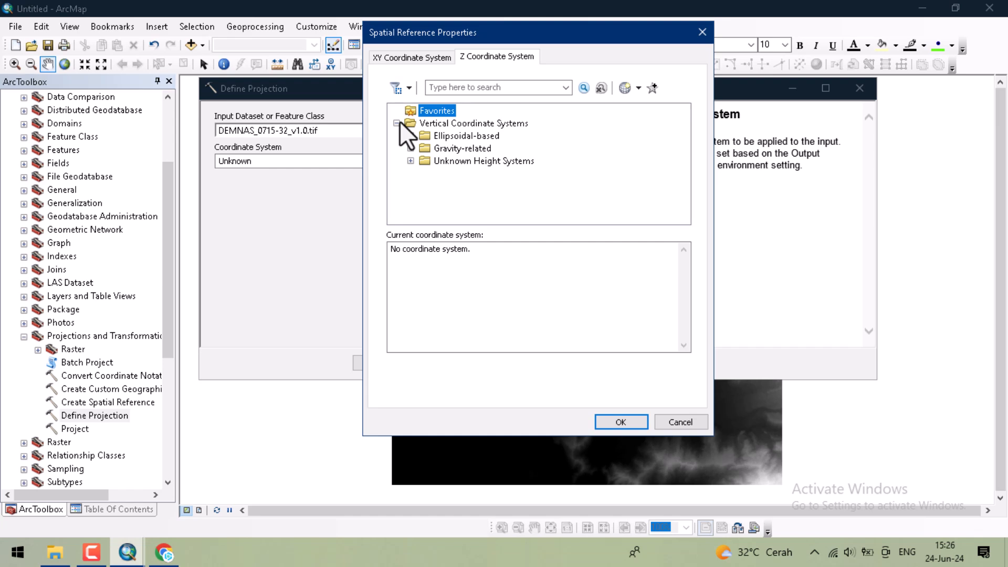
{"action": "left_click", "coordinate": [411, 147]}
{"action": "scroll", "coordinate": [441, 142], "scroll_direction": "down", "scroll_amount": 2}
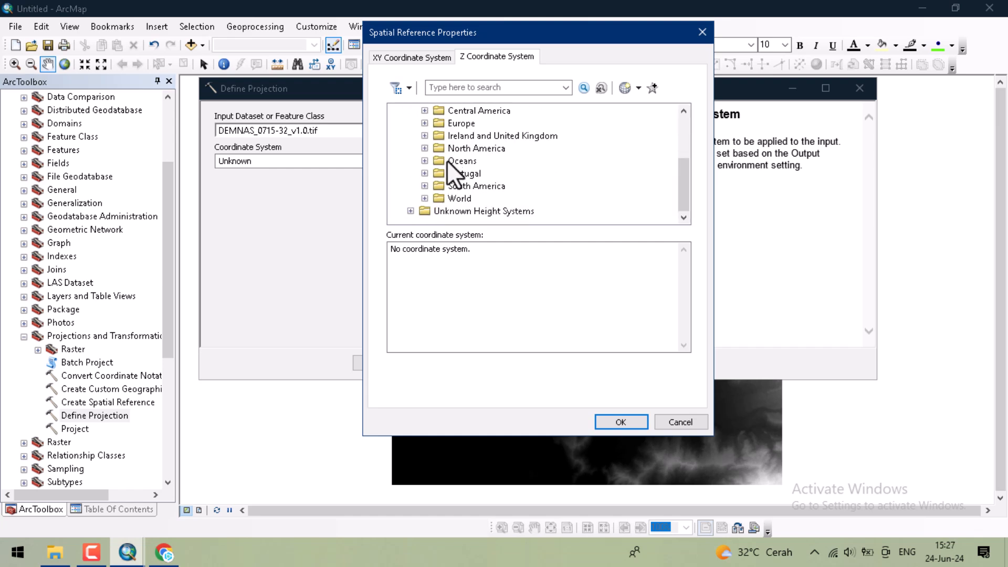
{"action": "left_click", "coordinate": [425, 199]}
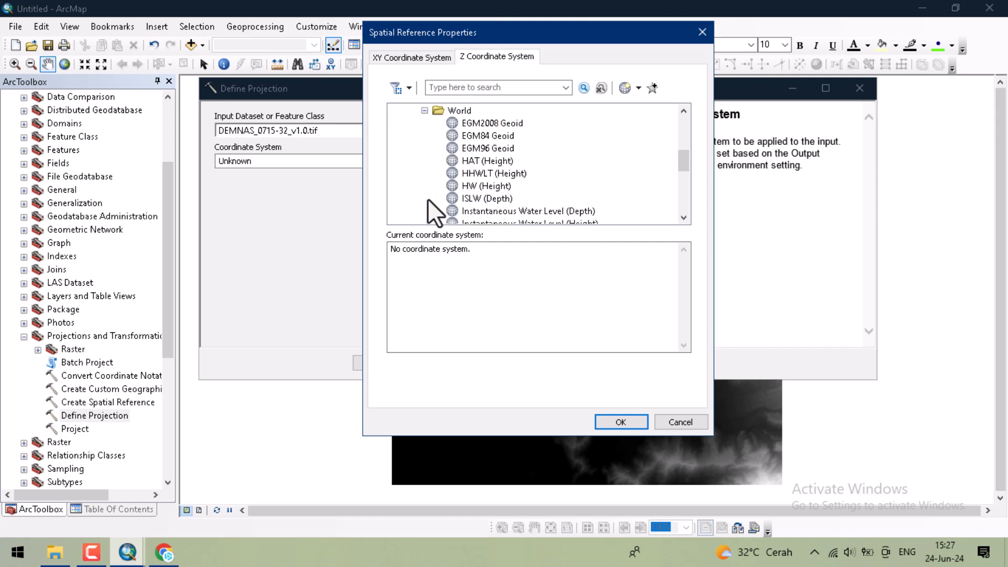
{"action": "left_click", "coordinate": [496, 124]}
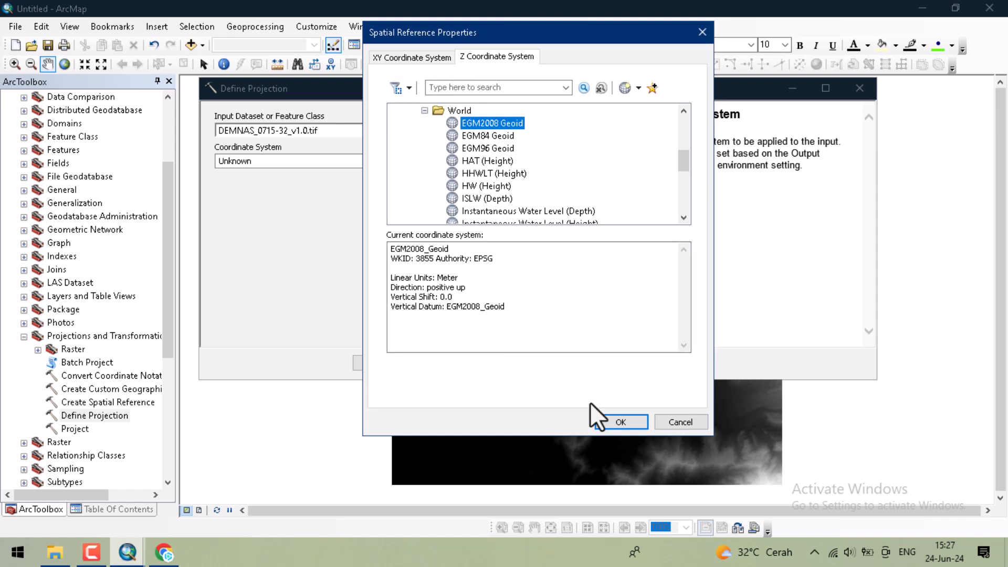
{"action": "left_click", "coordinate": [625, 422]}
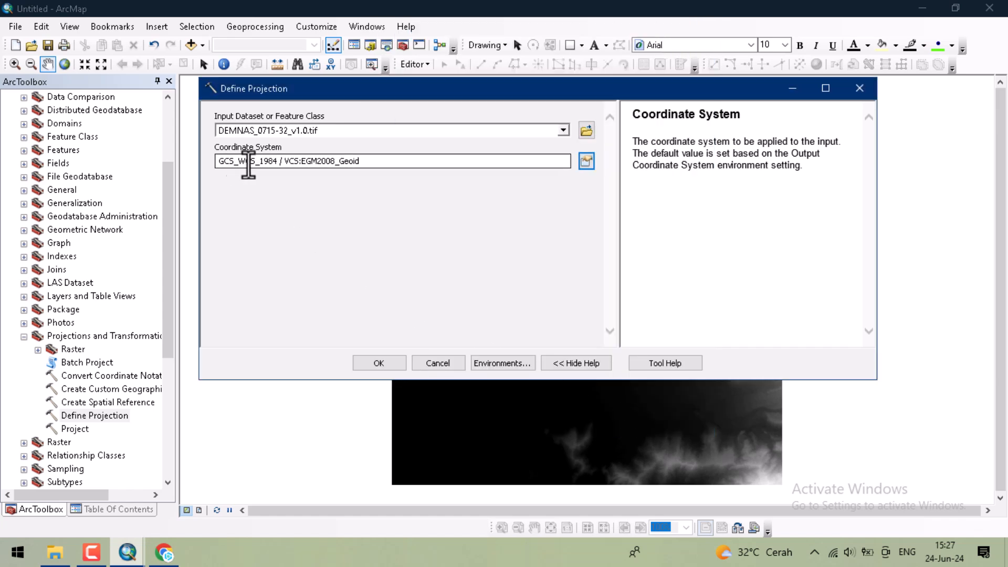
Run Define Projection on the DEM raster, dismiss the notification and return to the map's layer list.
{"action": "left_click", "coordinate": [378, 366]}
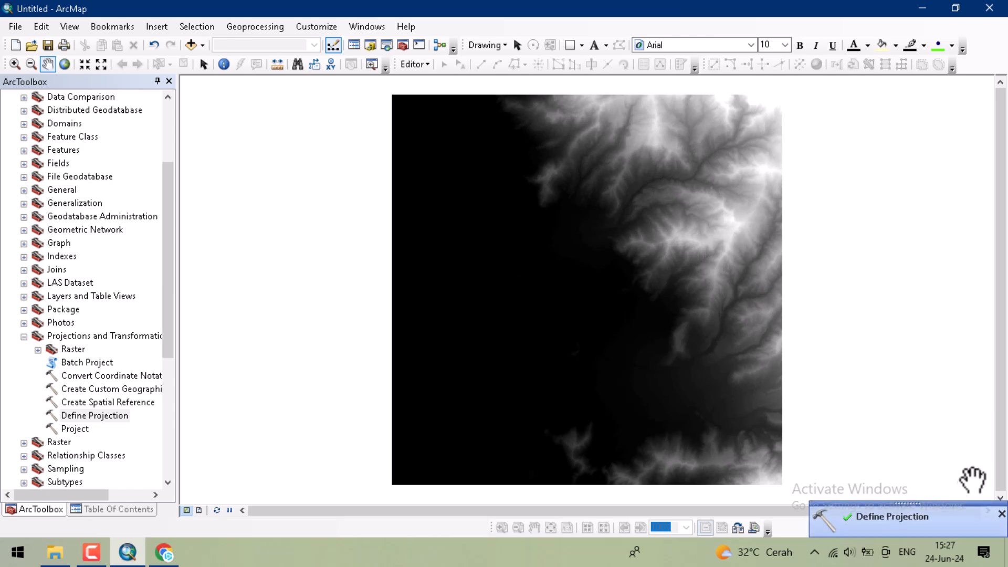
{"action": "left_click", "coordinate": [1001, 514]}
{"action": "left_click", "coordinate": [118, 509]}
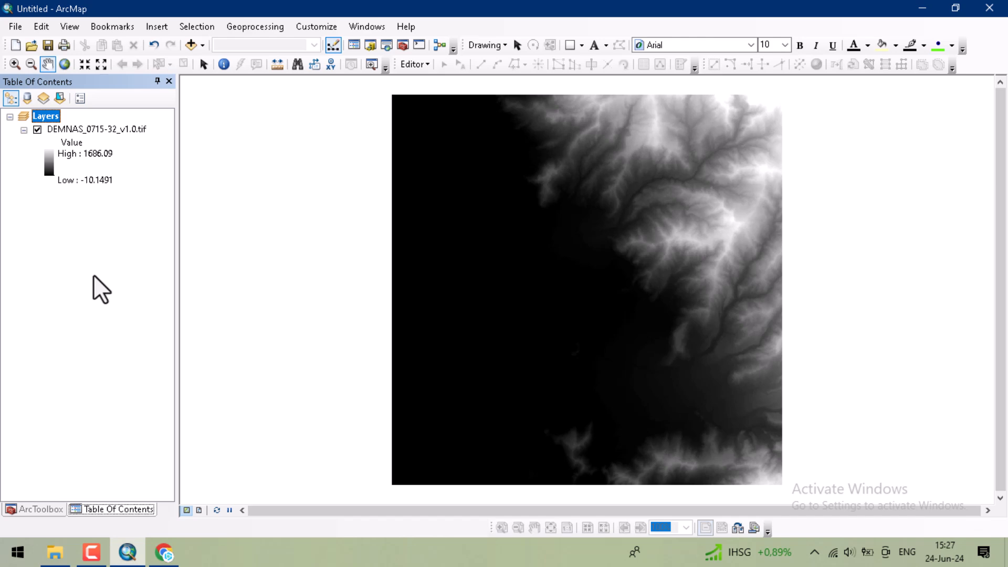
Add the Kuranji_adm.shp boundary from the KotaPadang folder inside GIS Data to the map.
{"action": "left_click", "coordinate": [192, 45]}
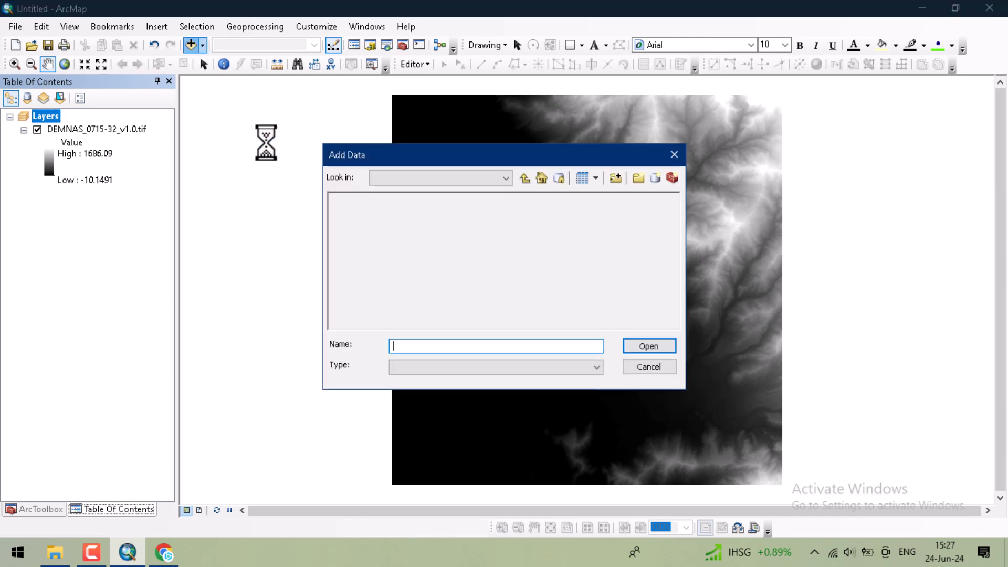
{"action": "left_click", "coordinate": [524, 179]}
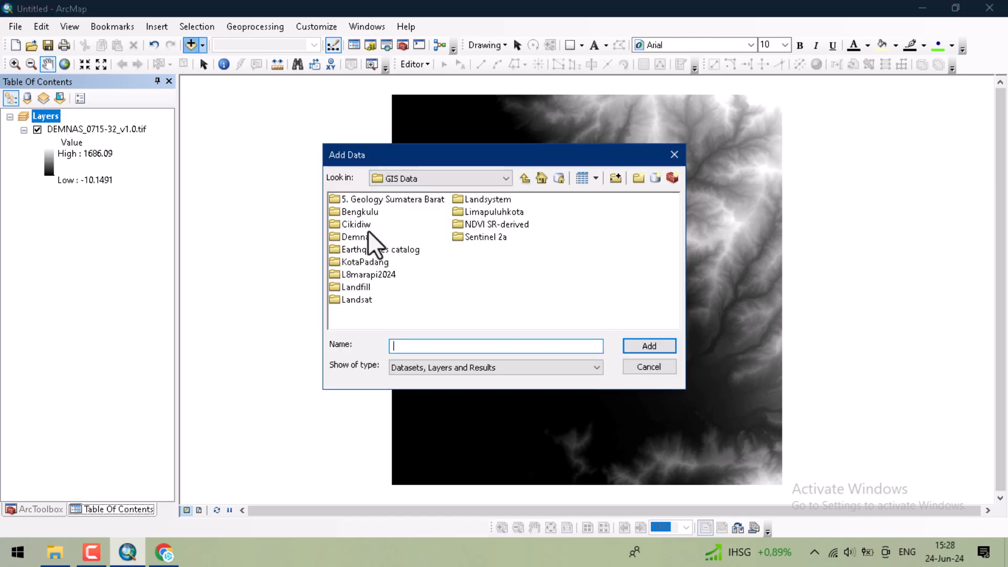
{"action": "left_click", "coordinate": [365, 259]}
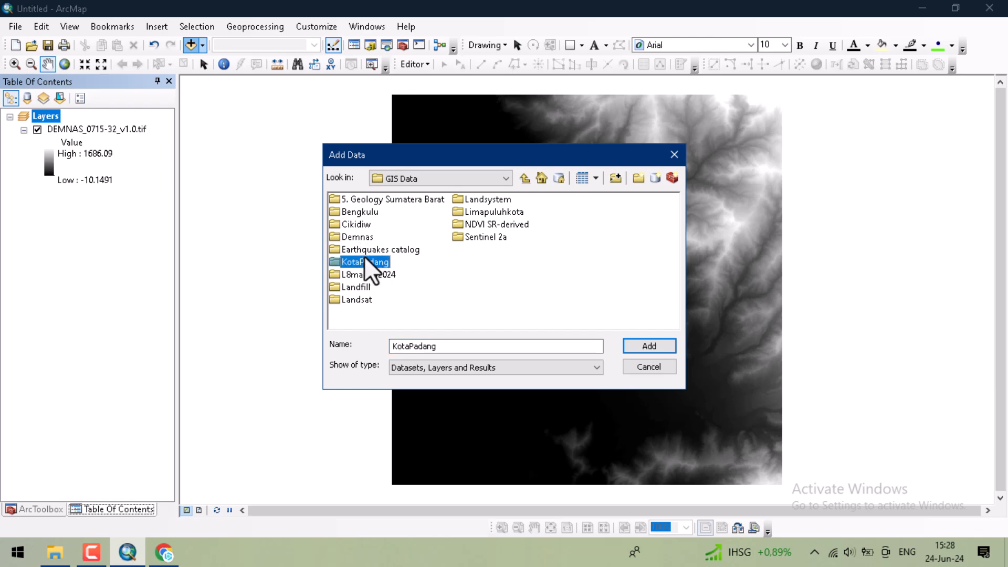
{"action": "double_click", "coordinate": [365, 261]}
{"action": "left_click", "coordinate": [364, 198]}
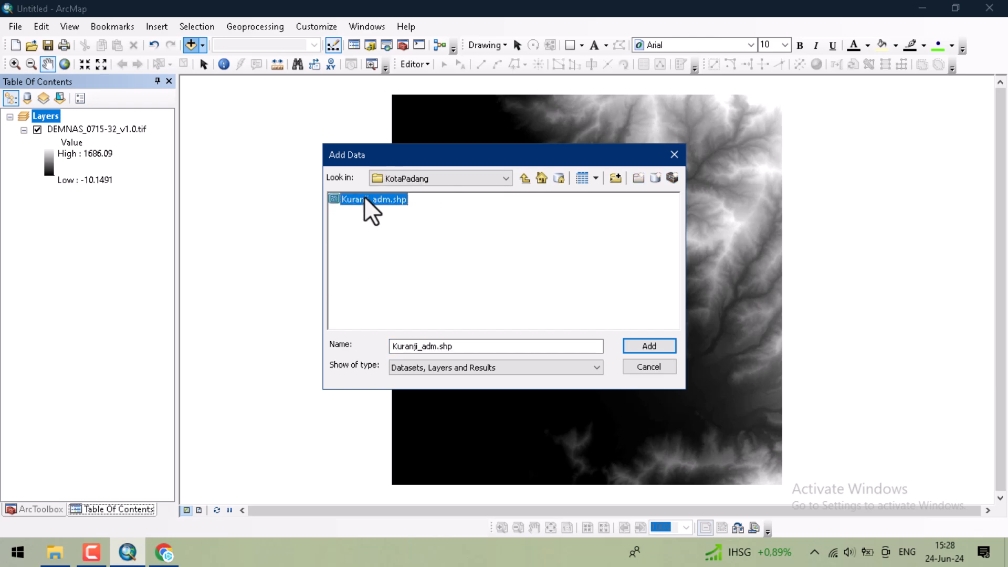
{"action": "left_click", "coordinate": [661, 347]}
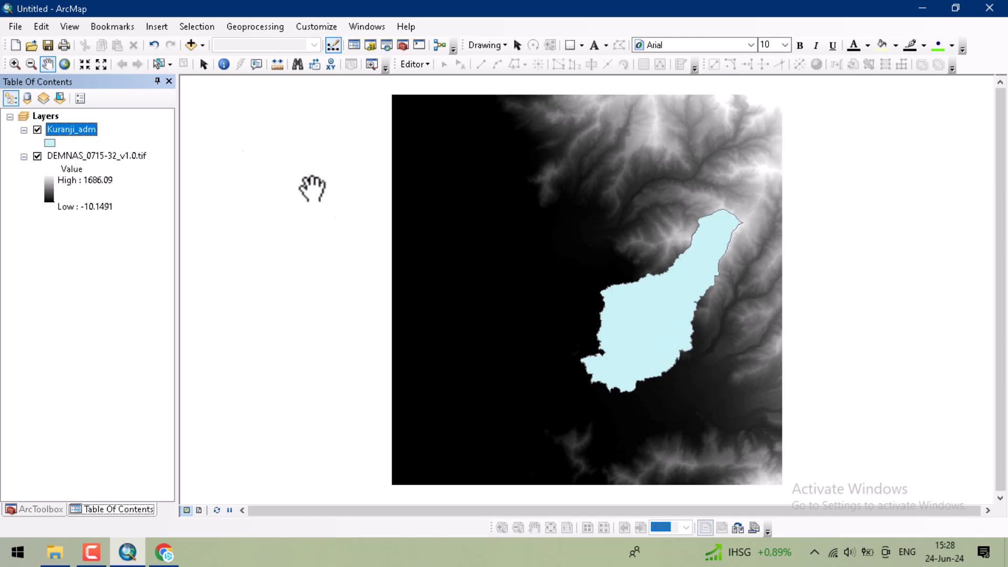
Select the Kuranji_adm polygon and clip the DEMNAS_0715-32_v1.0.tif raster to it with Image Analysis.
{"action": "left_click", "coordinate": [157, 65]}
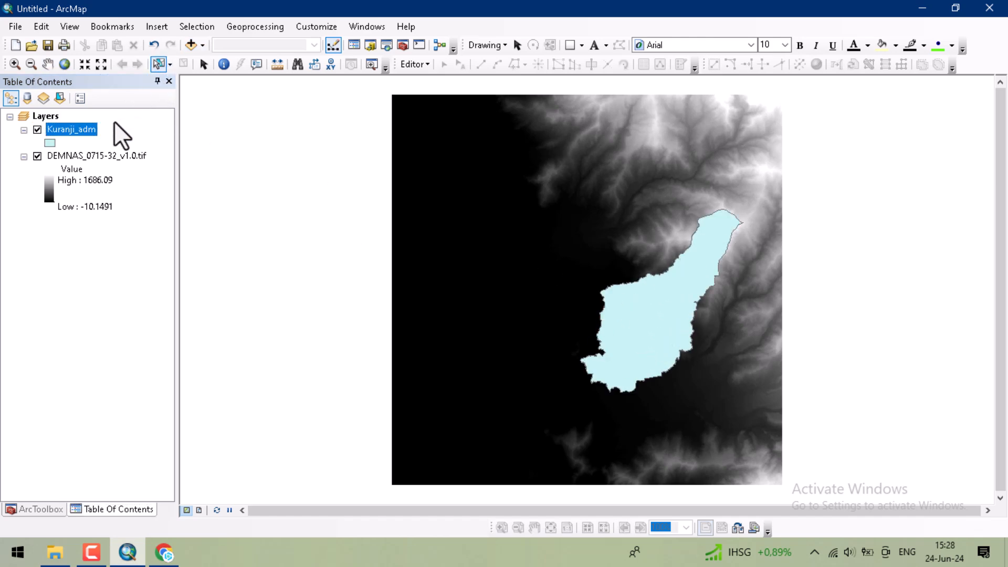
{"action": "left_click", "coordinate": [669, 302]}
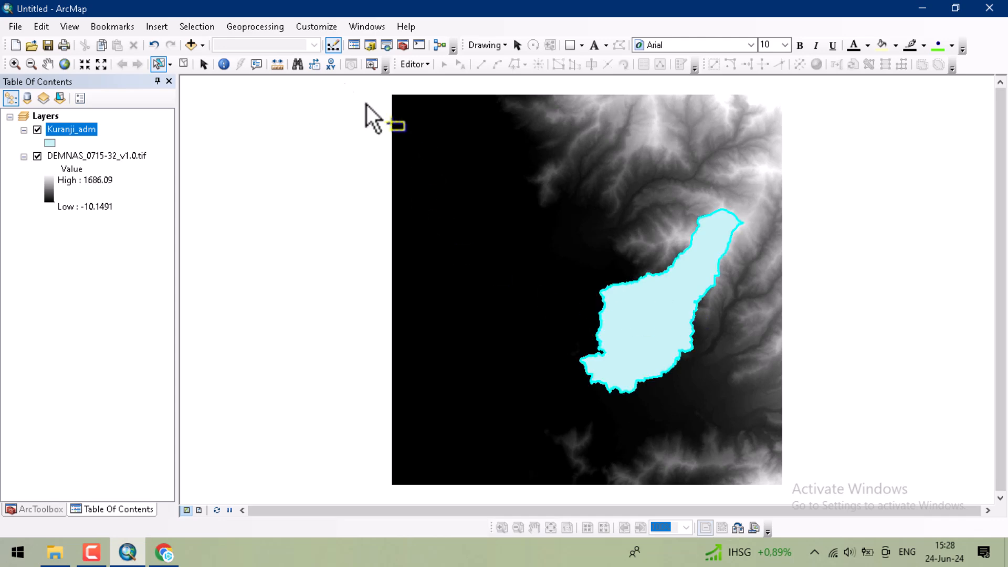
{"action": "left_click", "coordinate": [351, 30]}
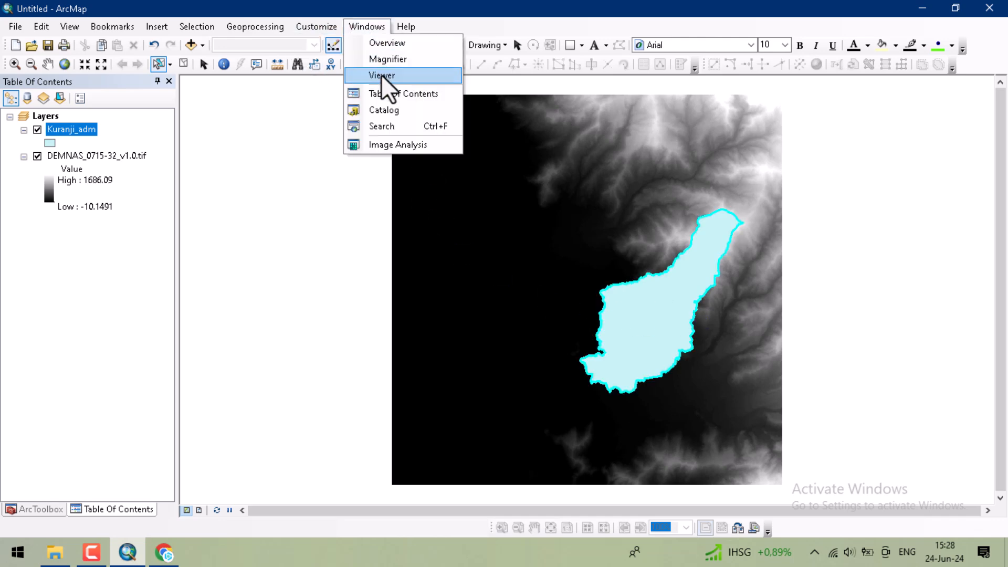
{"action": "left_click", "coordinate": [406, 145]}
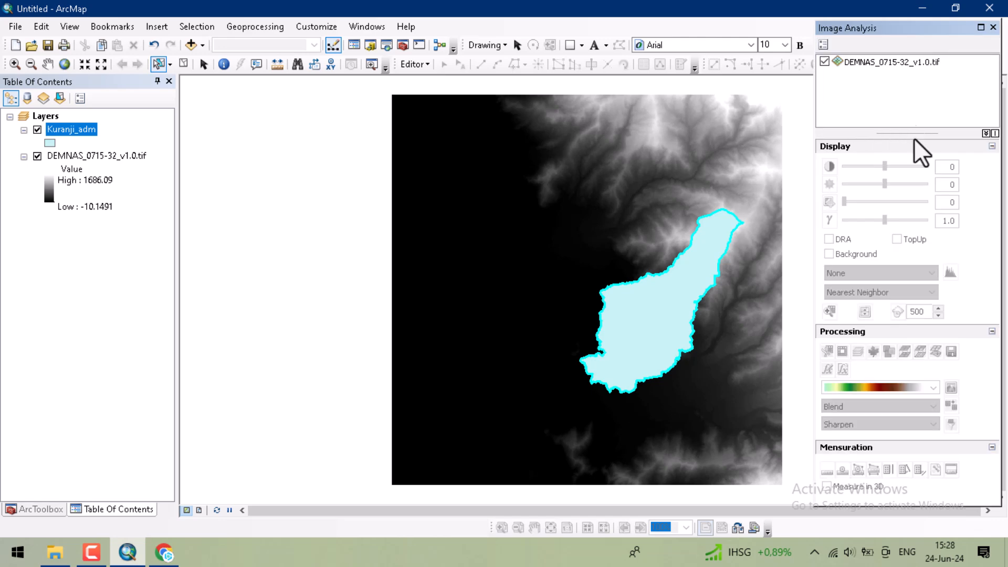
{"action": "left_click", "coordinate": [871, 66]}
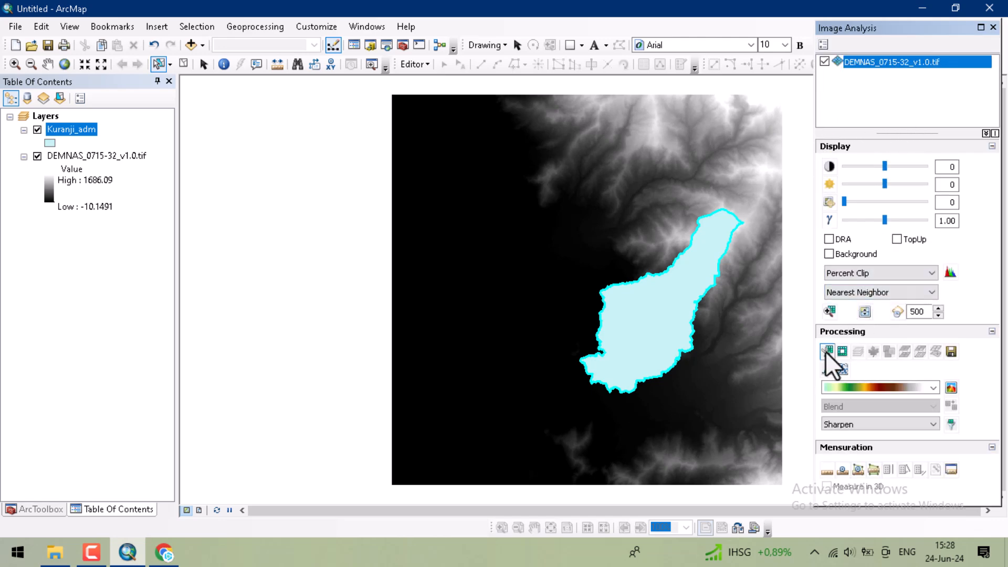
{"action": "left_click", "coordinate": [827, 350]}
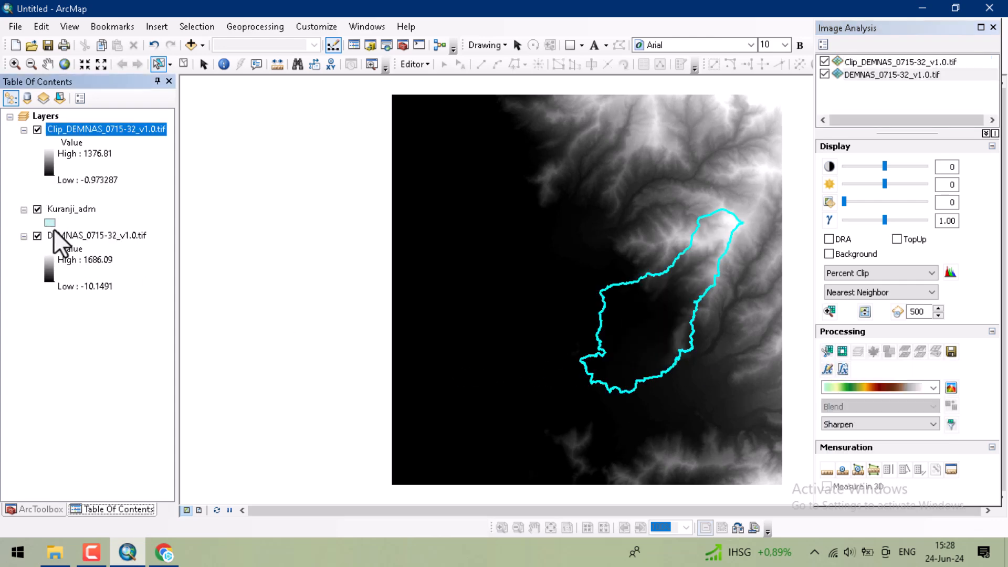
Hide the original DEMNAS raster and Kuranji_adm layers, zoom to the clipped raster and close Image Analysis.
{"action": "left_click", "coordinate": [38, 236]}
{"action": "left_click", "coordinate": [38, 209]}
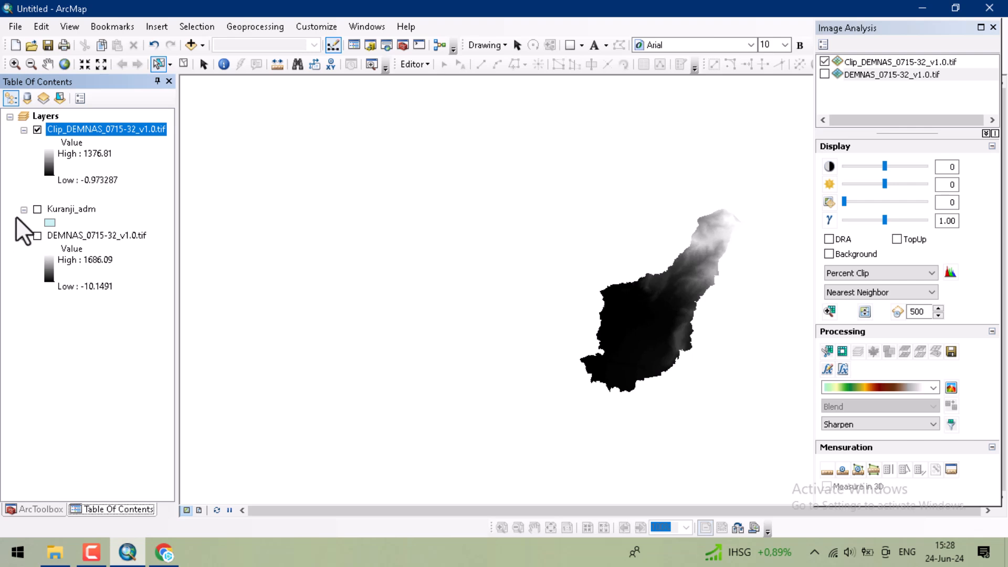
{"action": "right_click", "coordinate": [98, 130]}
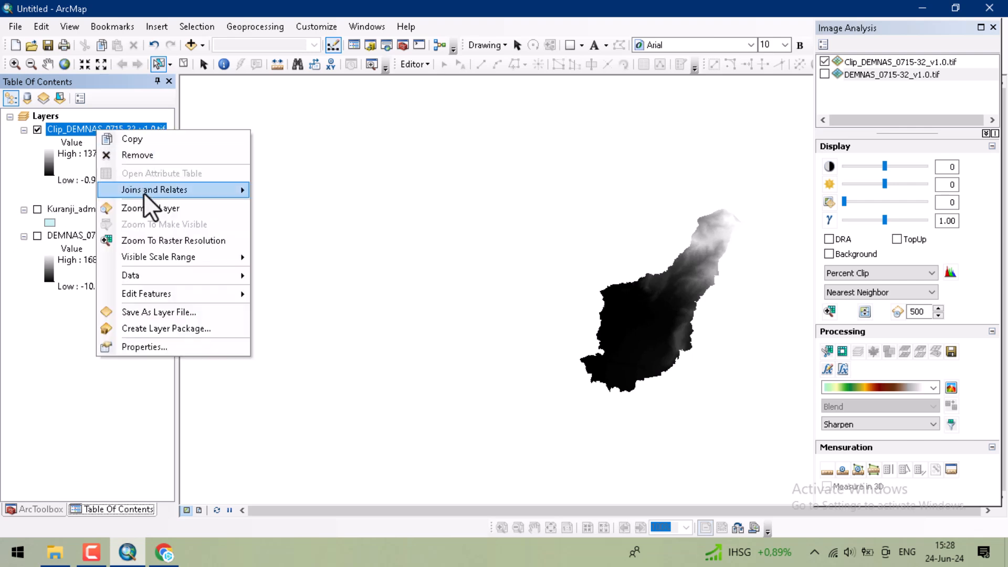
{"action": "left_click", "coordinate": [153, 209]}
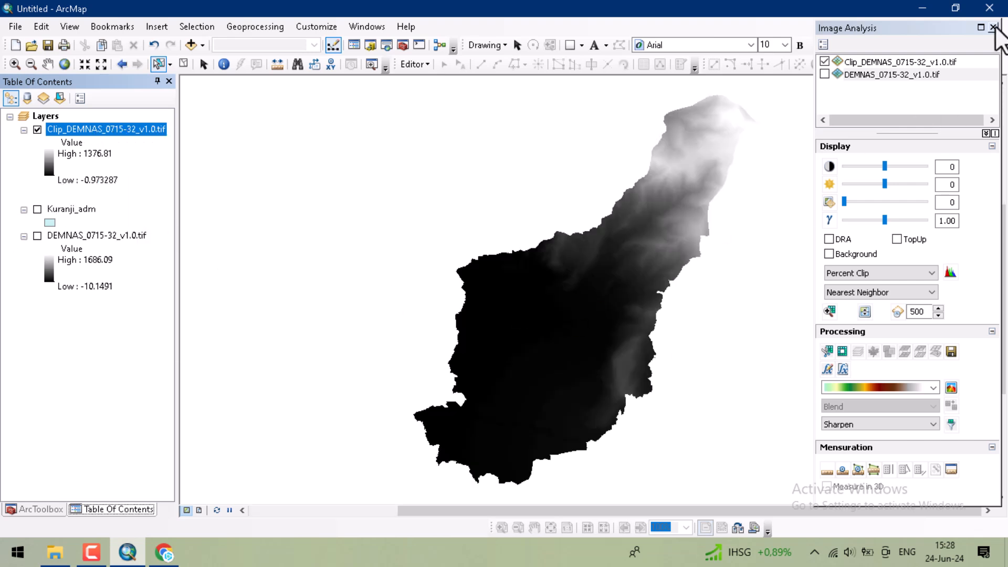
{"action": "left_click", "coordinate": [993, 27]}
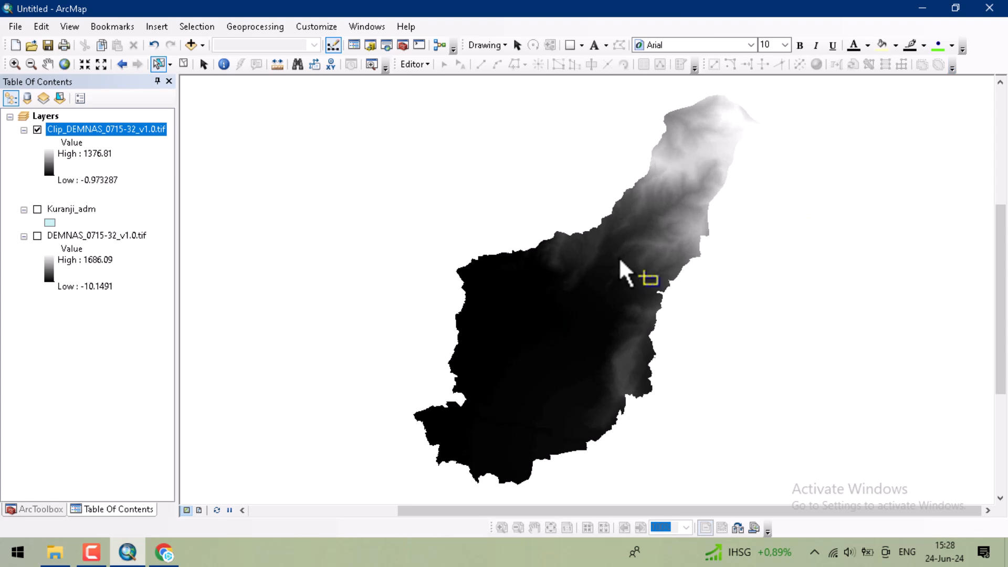
Locate the Slope tool in the Raster Surface toolset of 3D Analyst Tools.
{"action": "left_click", "coordinate": [32, 509]}
{"action": "scroll", "coordinate": [67, 237], "scroll_direction": "up", "scroll_amount": 3}
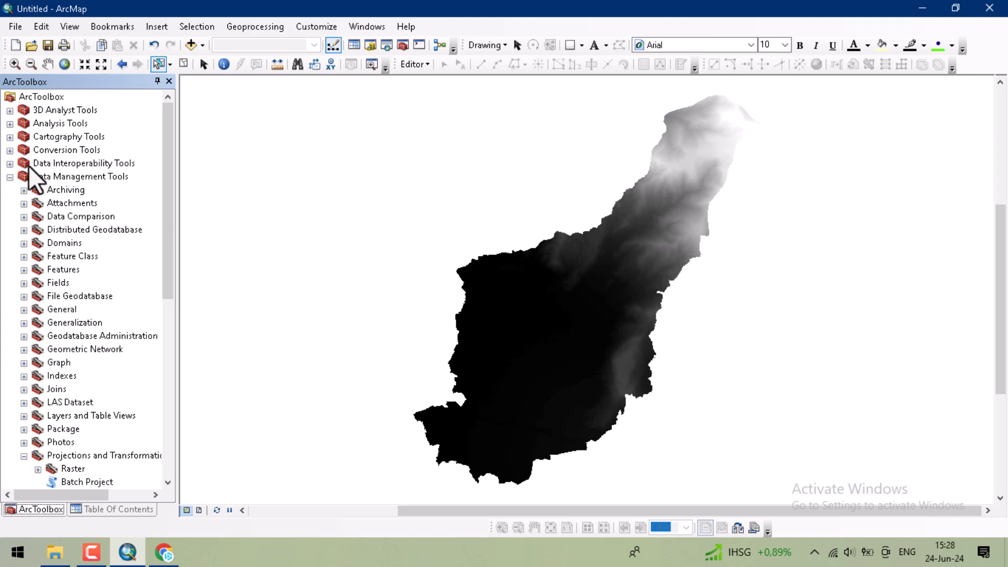
{"action": "left_click", "coordinate": [9, 110]}
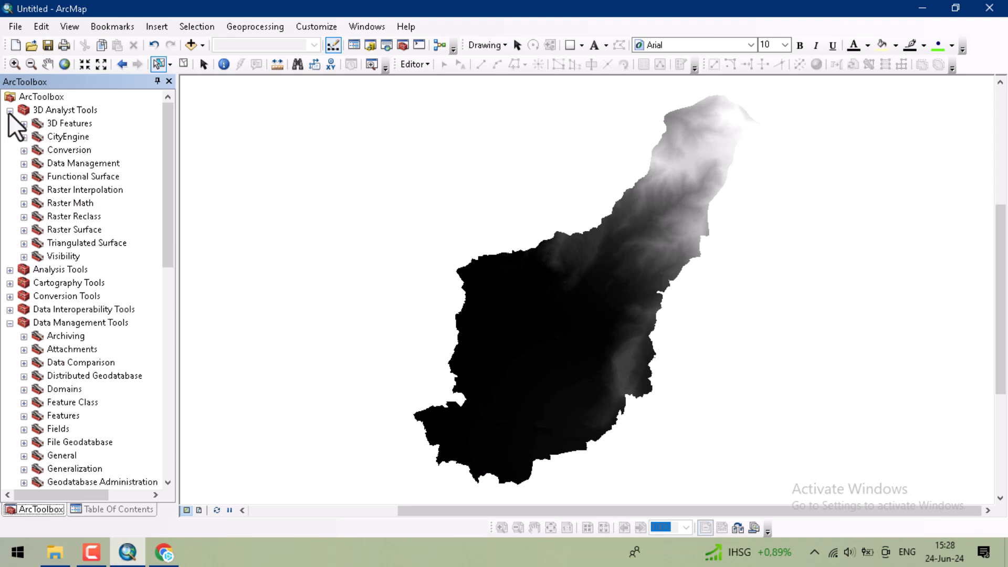
{"action": "left_click", "coordinate": [24, 230]}
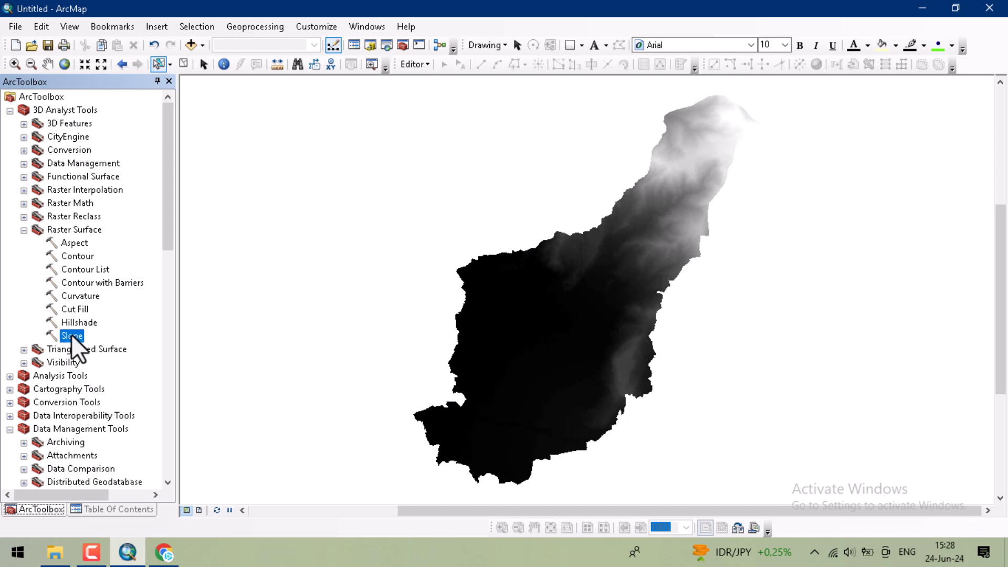
Open the Slope tool from the Spatial Analyst Surface toolset with Clip_DEMNAS_0715-32_v1.0.tif as the input raster.
{"action": "scroll", "coordinate": [72, 339], "scroll_direction": "down", "scroll_amount": 15}
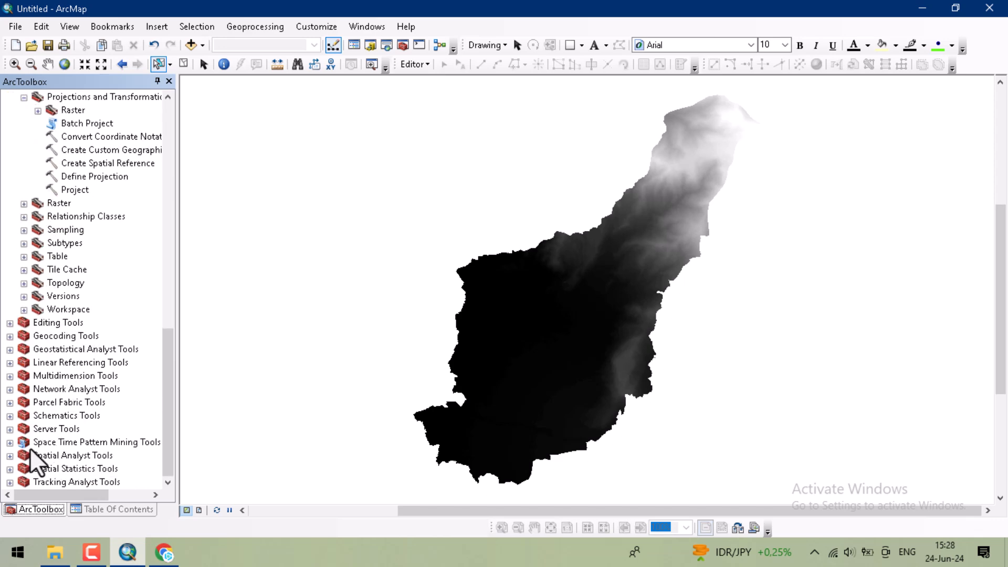
{"action": "left_click", "coordinate": [9, 455]}
{"action": "scroll", "coordinate": [89, 420], "scroll_direction": "down", "scroll_amount": 1}
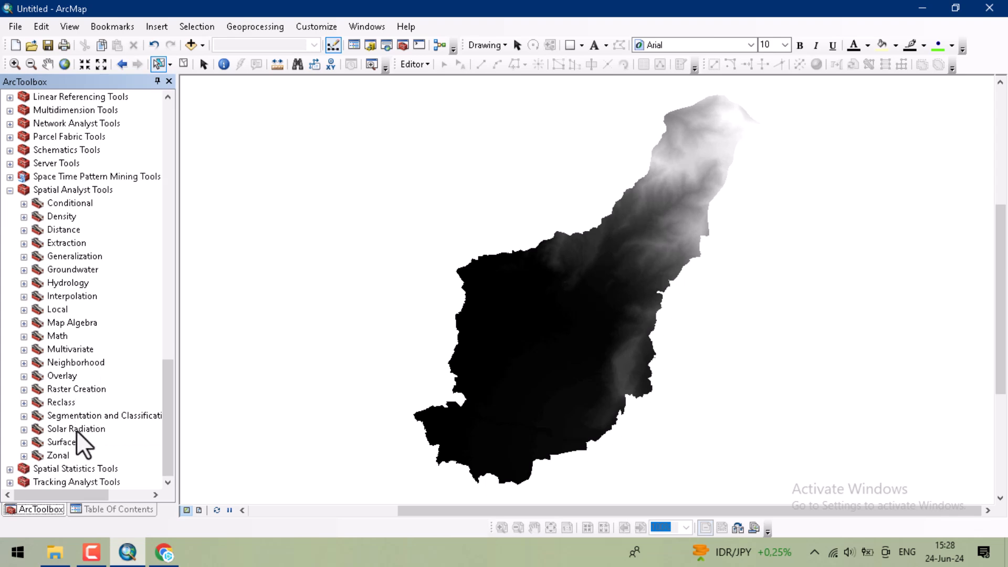
{"action": "left_click", "coordinate": [23, 442]}
{"action": "scroll", "coordinate": [57, 436], "scroll_direction": "down", "scroll_amount": 1}
{"action": "left_click", "coordinate": [71, 403]}
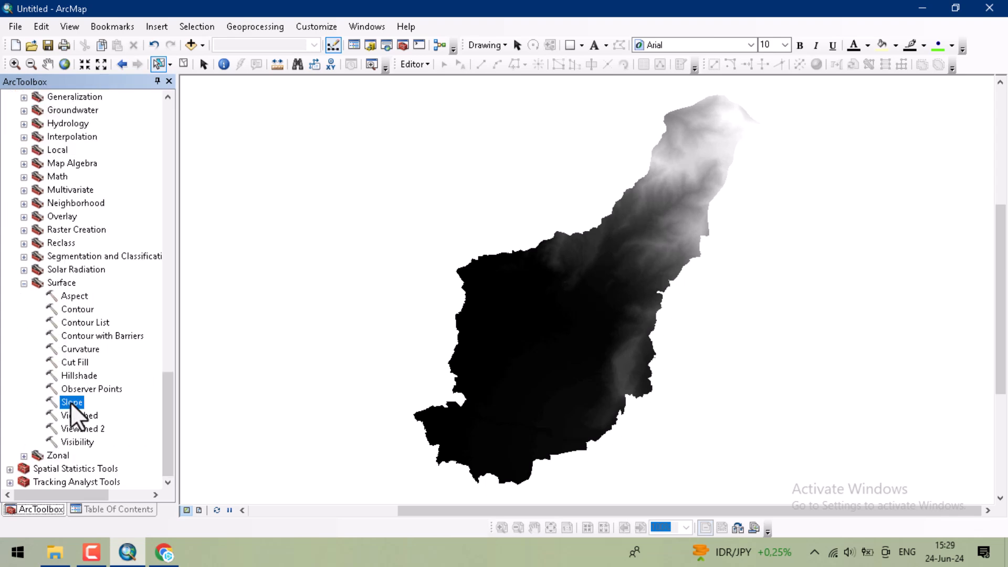
{"action": "double_click", "coordinate": [72, 403]}
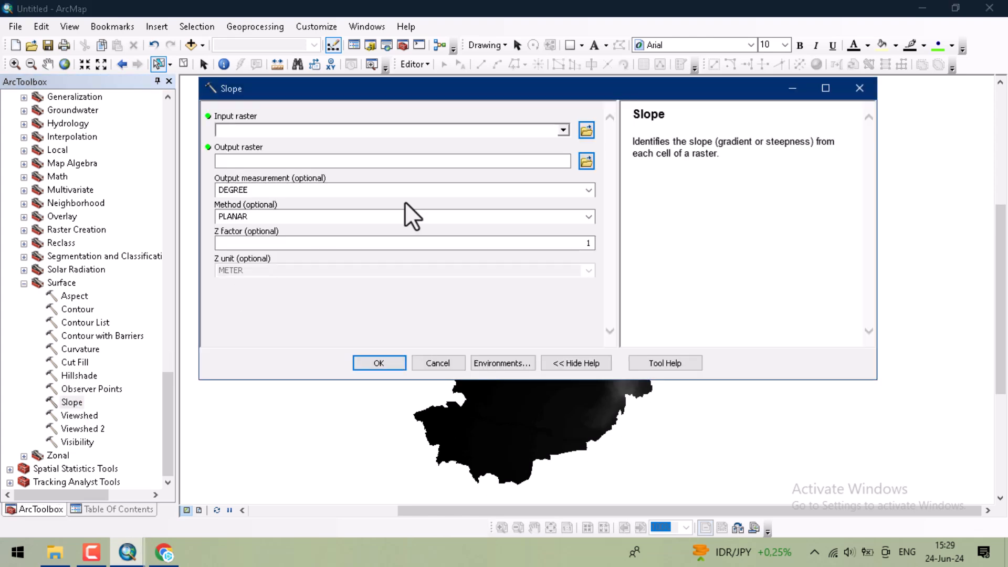
{"action": "left_click", "coordinate": [563, 130]}
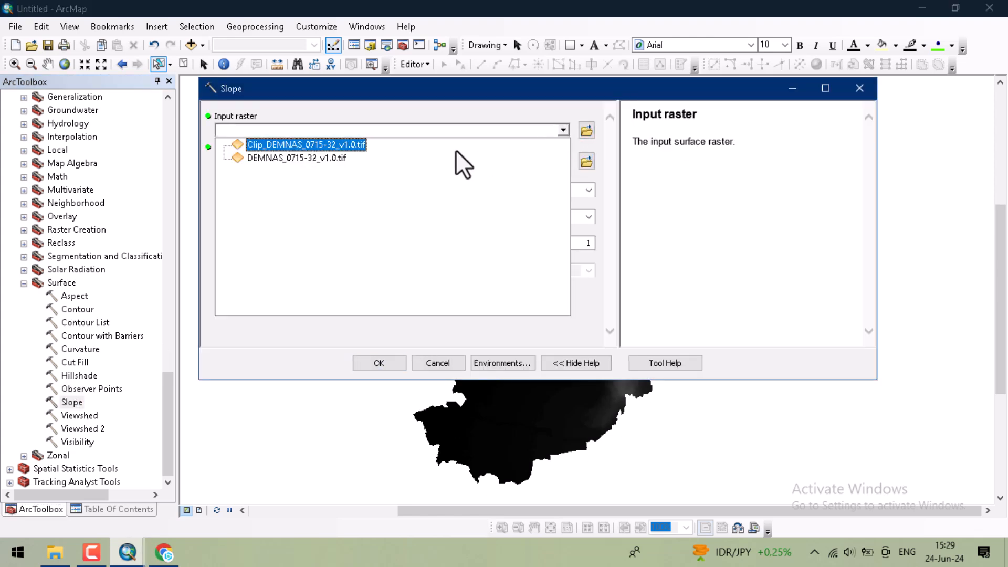
{"action": "left_click", "coordinate": [358, 147]}
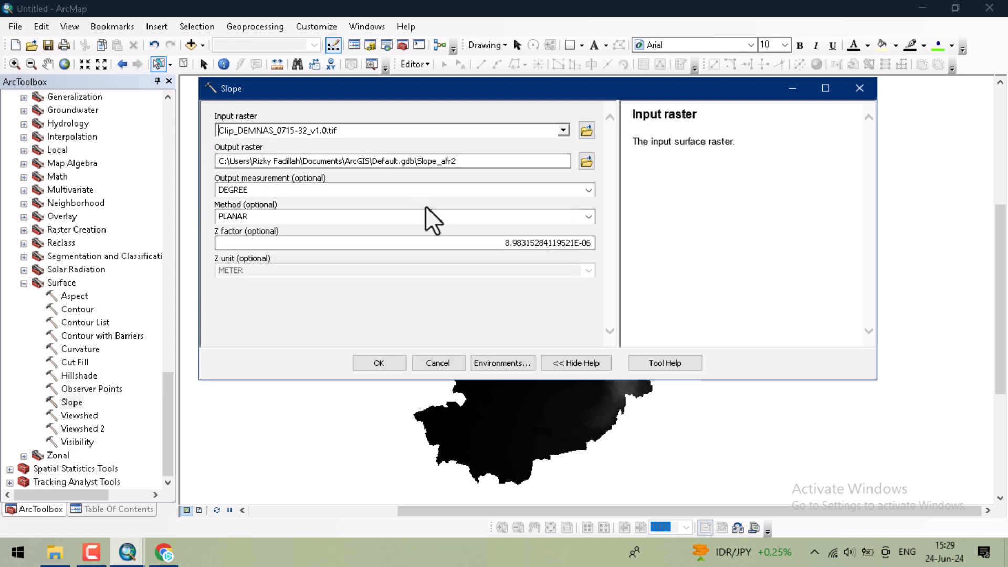
{"action": "left_click", "coordinate": [465, 162]}
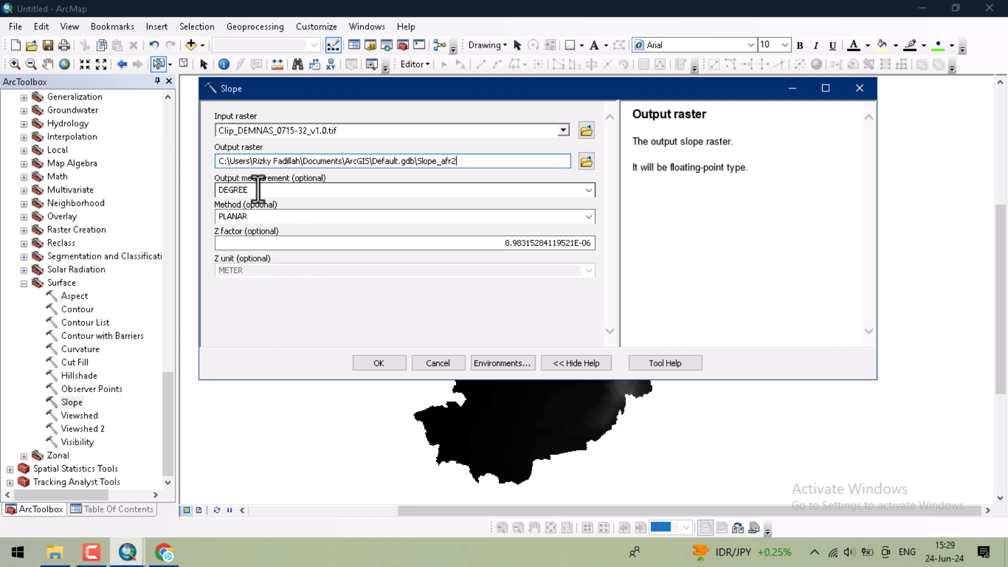
Switch to Chrome to check the units in the slope classification table, and return to the Slope tool in ArcMap.
{"action": "left_click", "coordinate": [164, 552]}
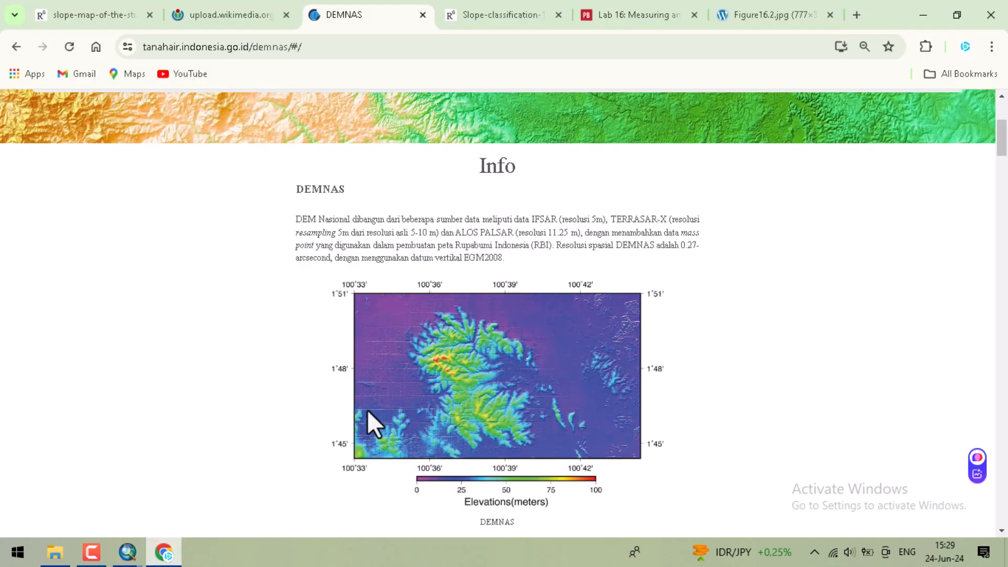
{"action": "left_click", "coordinate": [516, 13]}
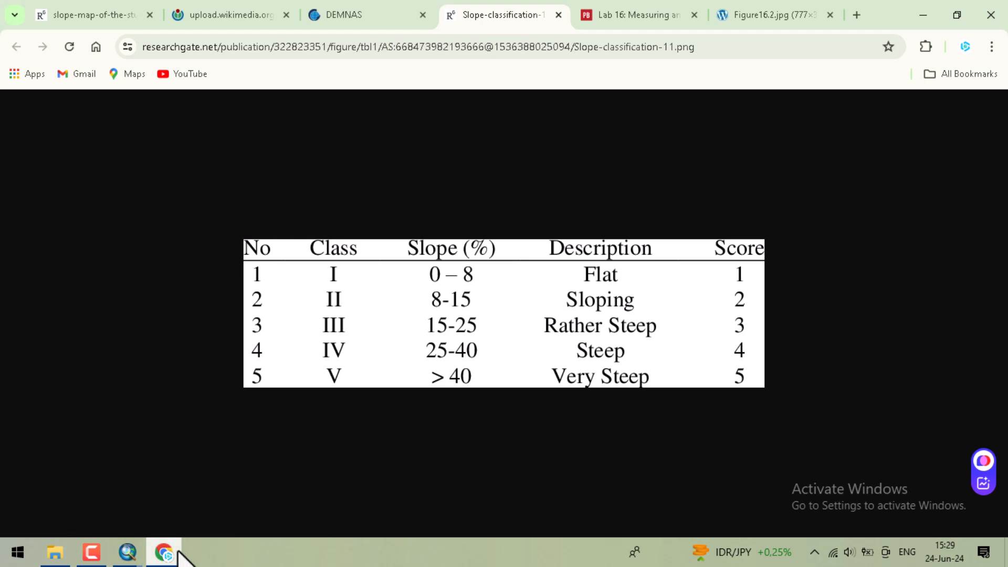
{"action": "mouse_move", "coordinate": [128, 551]}
{"action": "left_click", "coordinate": [203, 455]}
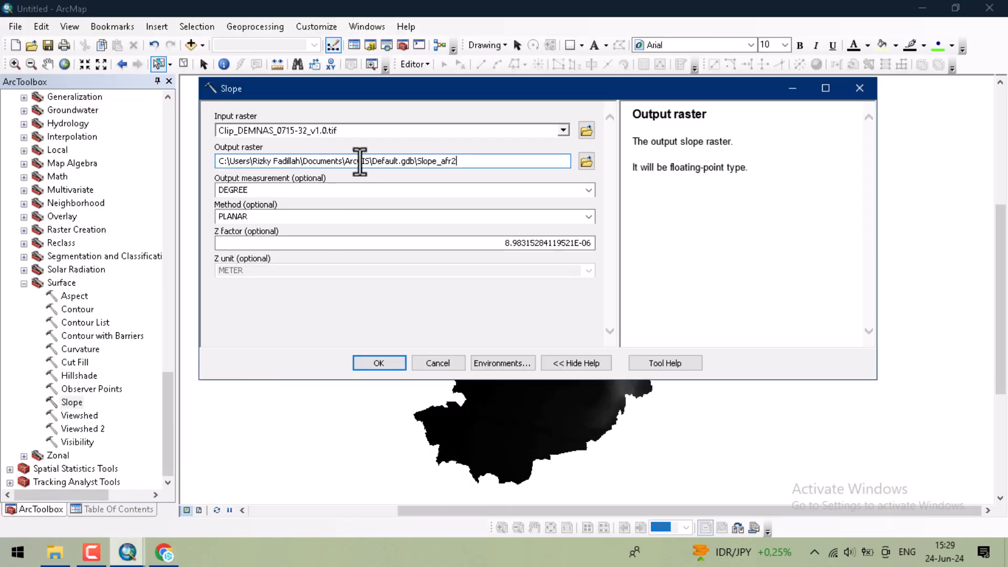
Set the output measurement to PERCENT_RISE, keep the PLANAR method, run Slope on the clipped DEM and return to the layer list.
{"action": "left_click", "coordinate": [589, 191]}
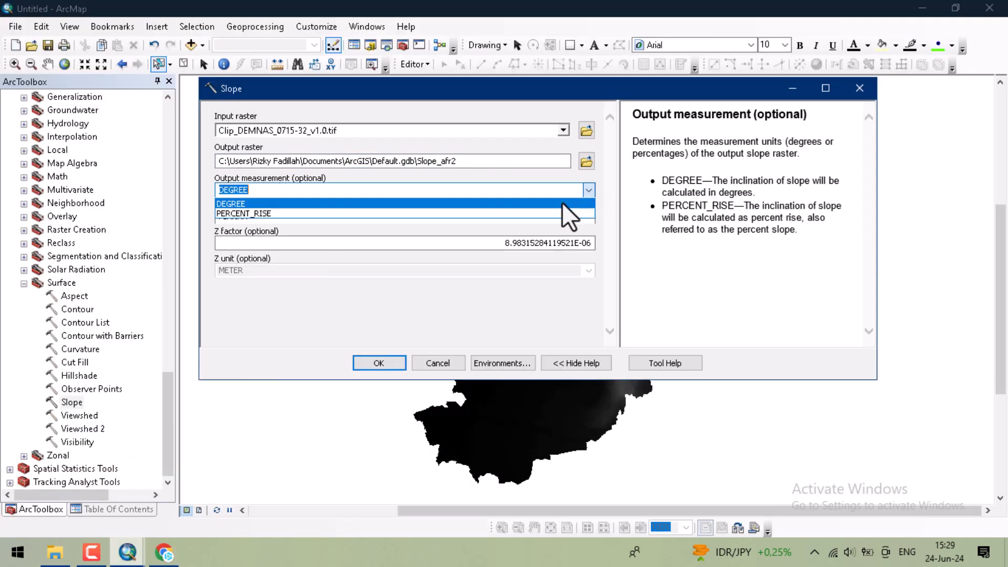
{"action": "left_click", "coordinate": [405, 213]}
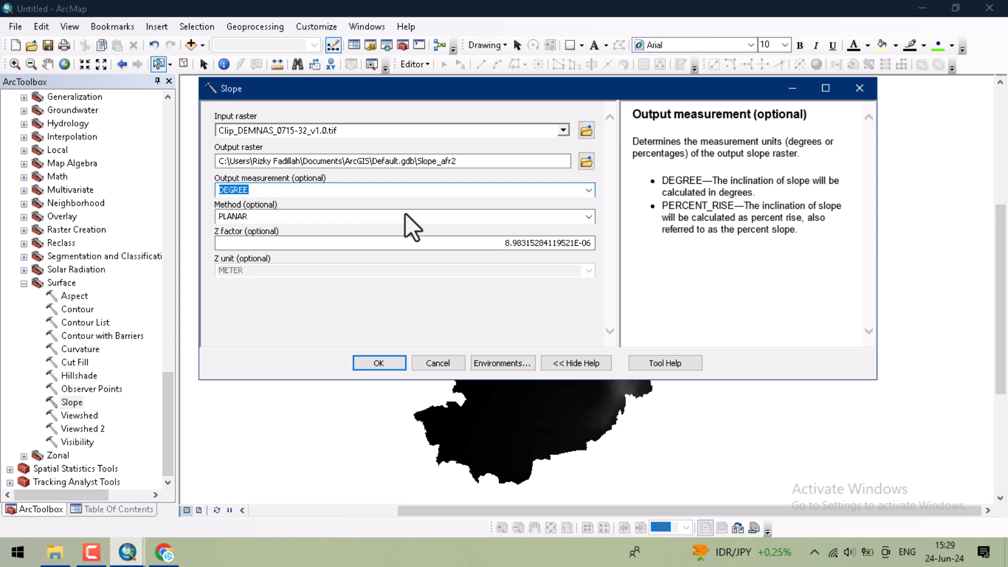
{"action": "left_click", "coordinate": [320, 215]}
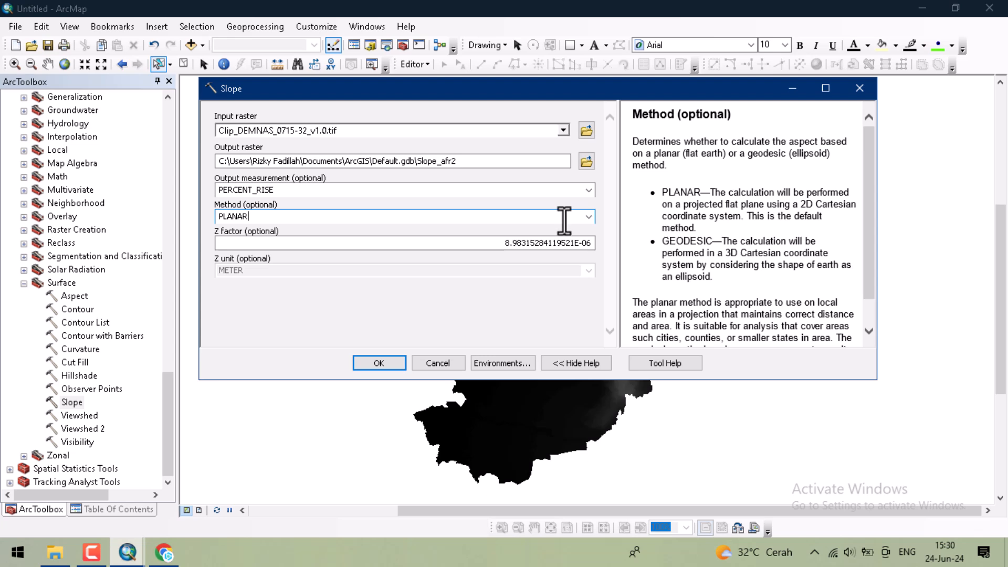
{"action": "left_click", "coordinate": [488, 242]}
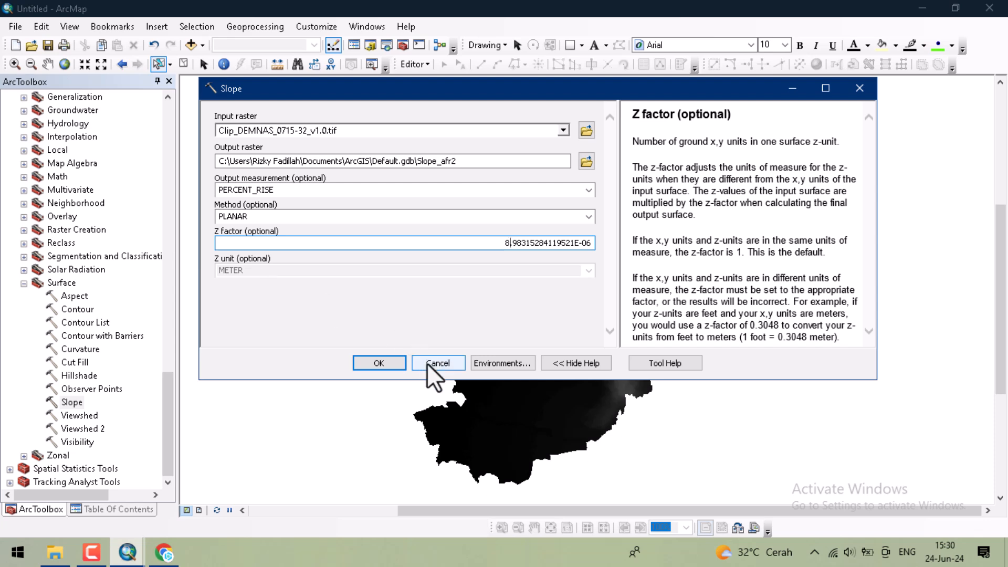
{"action": "left_click", "coordinate": [426, 273]}
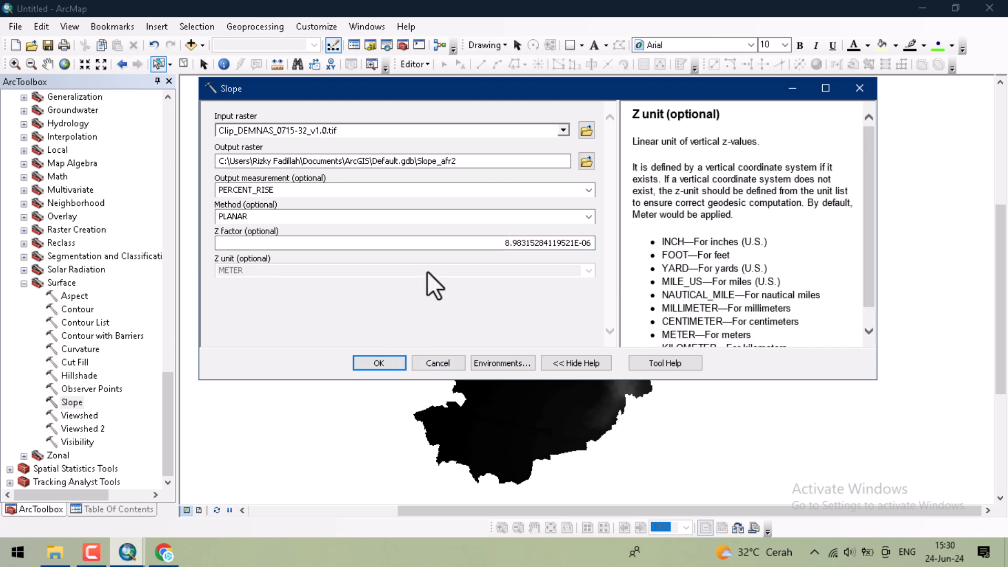
{"action": "left_click", "coordinate": [380, 364]}
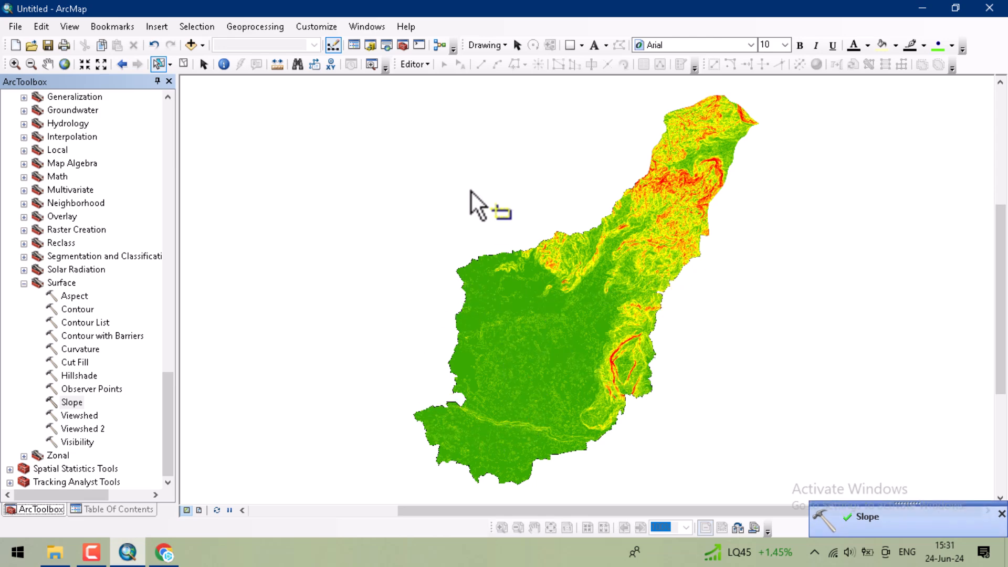
{"action": "left_click", "coordinate": [112, 509]}
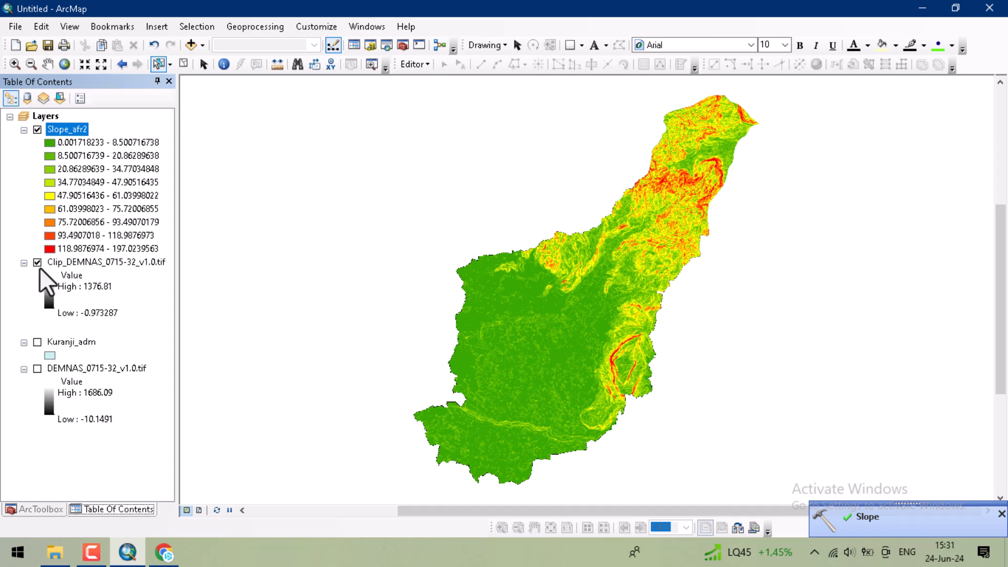
Hide the Clip_DEMNAS_0715-32_v1.0.tif layer and collapse the legends of the clipped and original DEMNAS rasters.
{"action": "left_click", "coordinate": [37, 262]}
{"action": "left_click", "coordinate": [24, 262]}
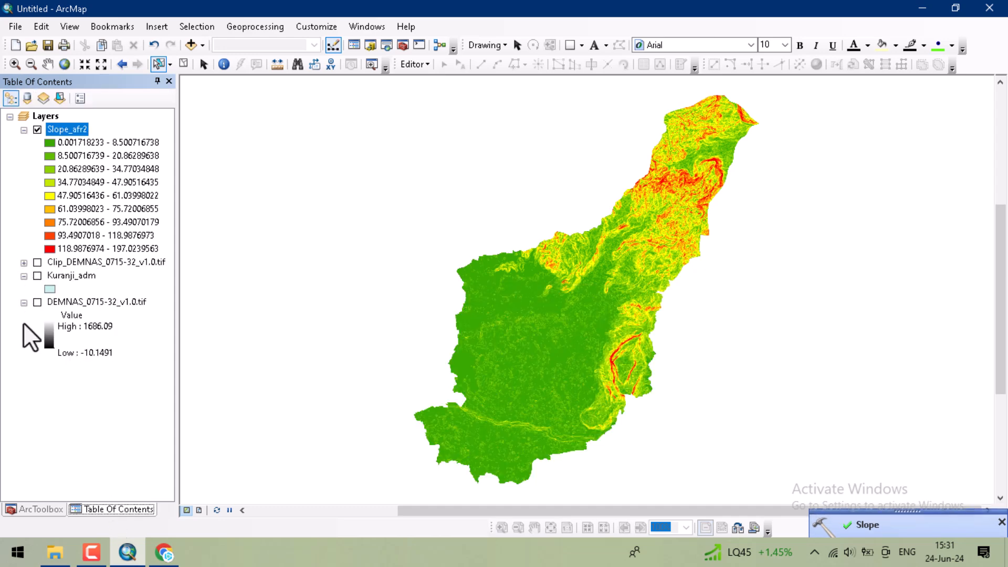
{"action": "left_click", "coordinate": [23, 302]}
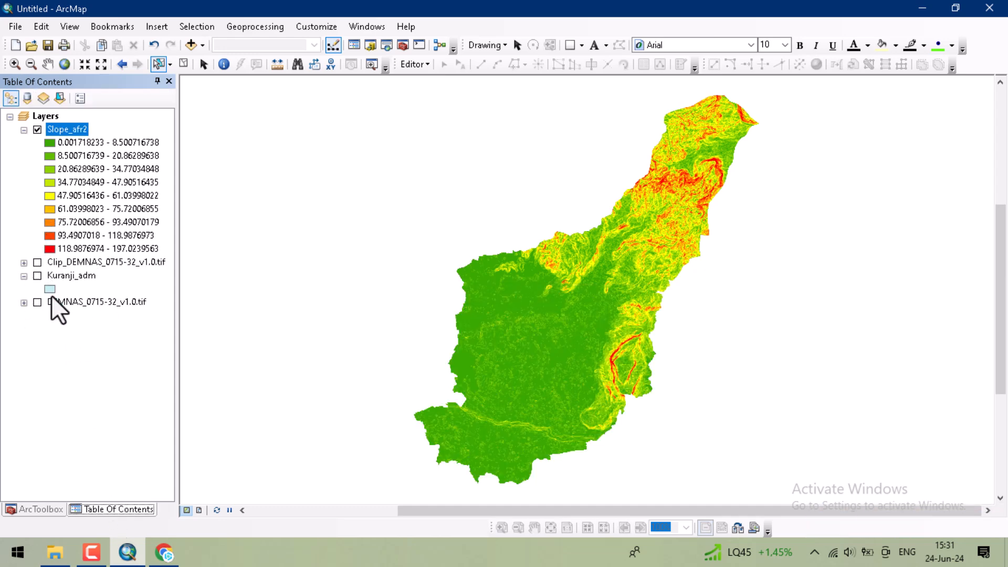
Check the slope classification table in Chrome, set the Slope_afr2 symbology in ArcMap to 5 classes and open its classification settings.
{"action": "left_click", "coordinate": [167, 551]}
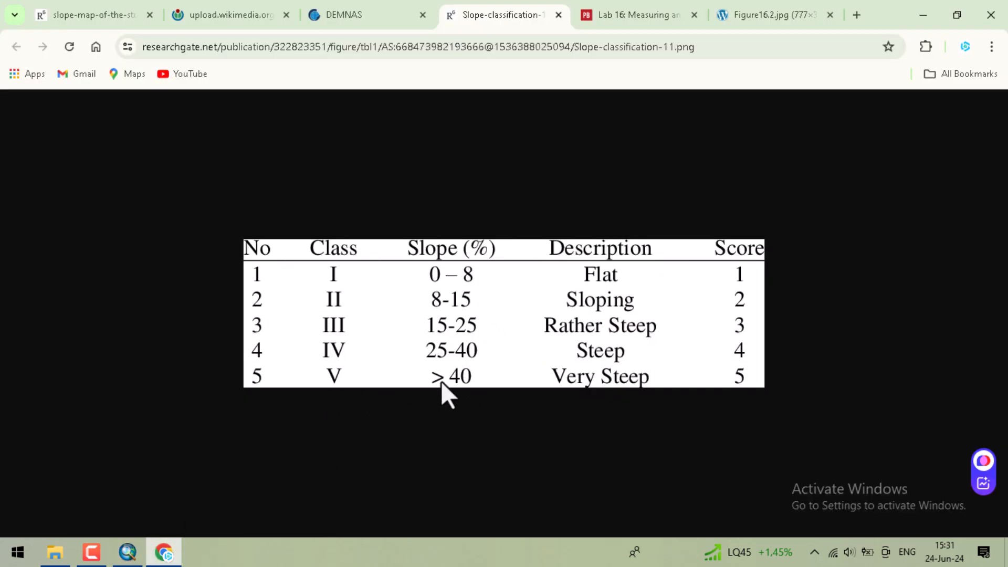
{"action": "left_click", "coordinate": [165, 551]}
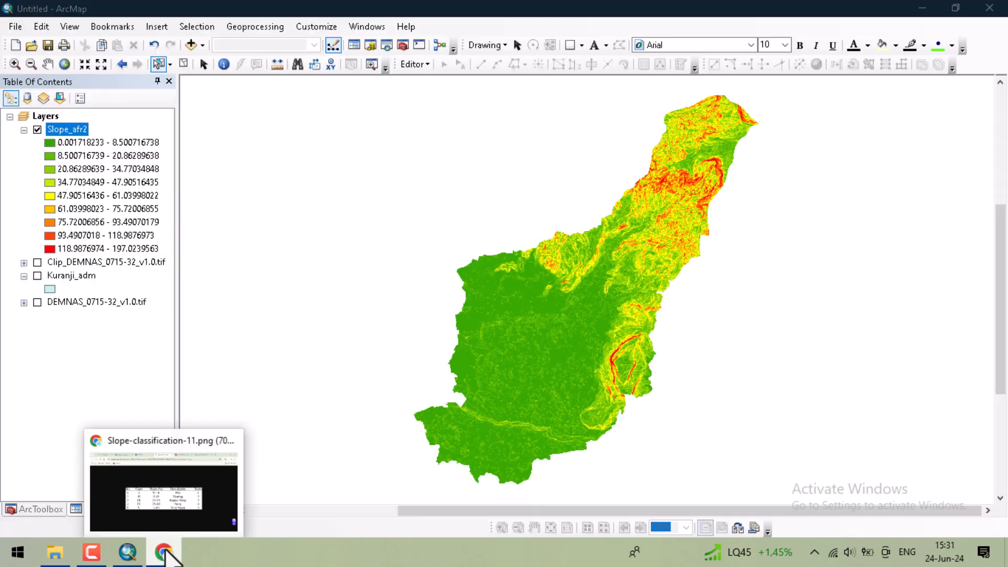
{"action": "double_click", "coordinate": [58, 128]}
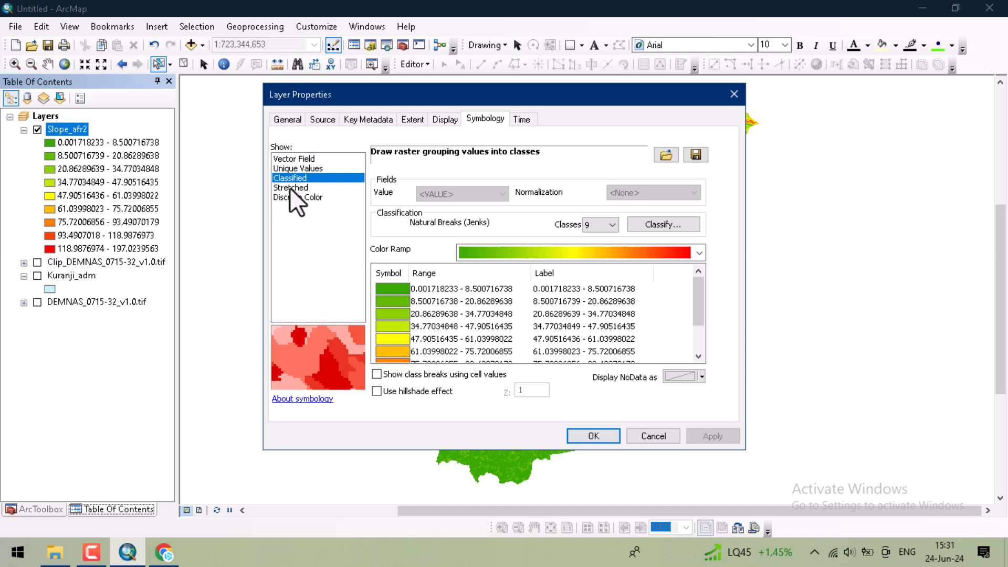
{"action": "left_click", "coordinate": [611, 224]}
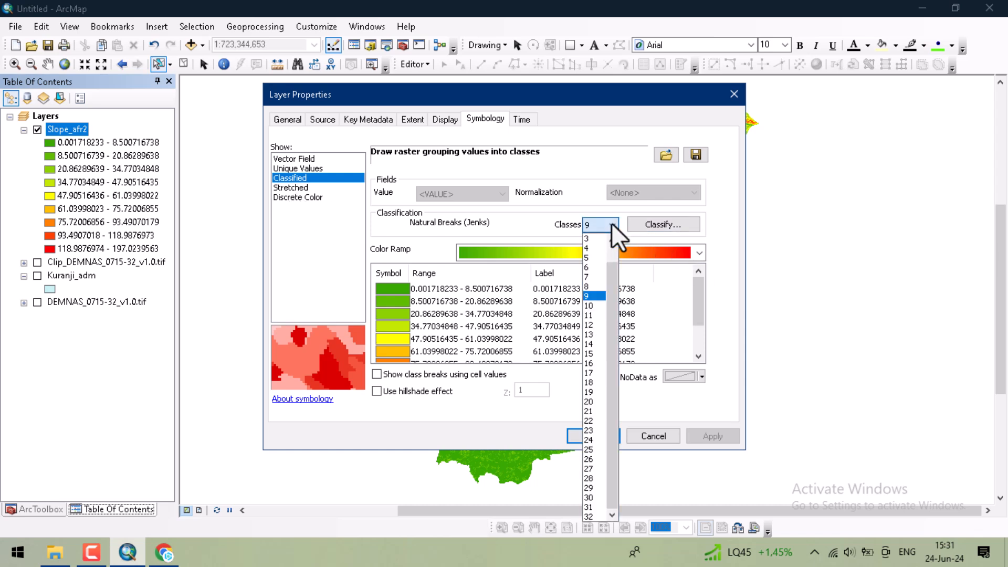
{"action": "left_click", "coordinate": [600, 258]}
{"action": "left_click", "coordinate": [664, 225]}
Compare the last break value with the maximum statistic, consult the grade-to-degrees chart in Chrome and return to ArcMap's classification settings.
{"action": "left_click", "coordinate": [689, 248]}
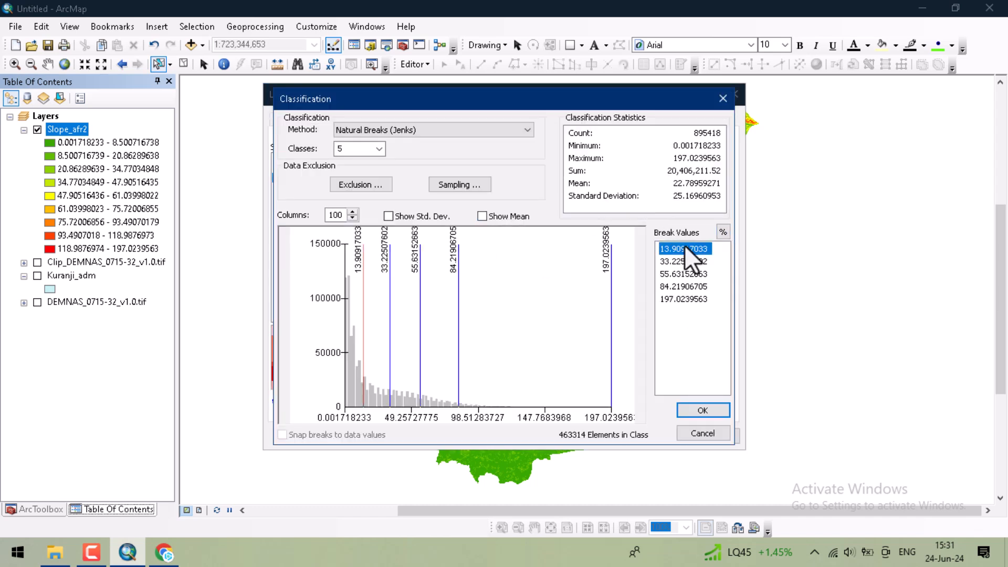
{"action": "left_click", "coordinate": [681, 298]}
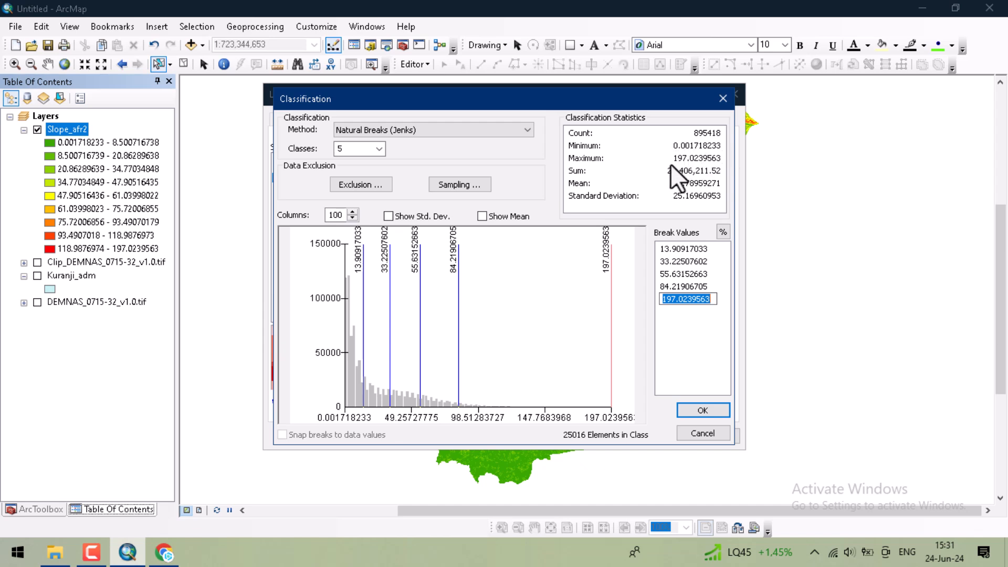
{"action": "left_click", "coordinate": [688, 159]}
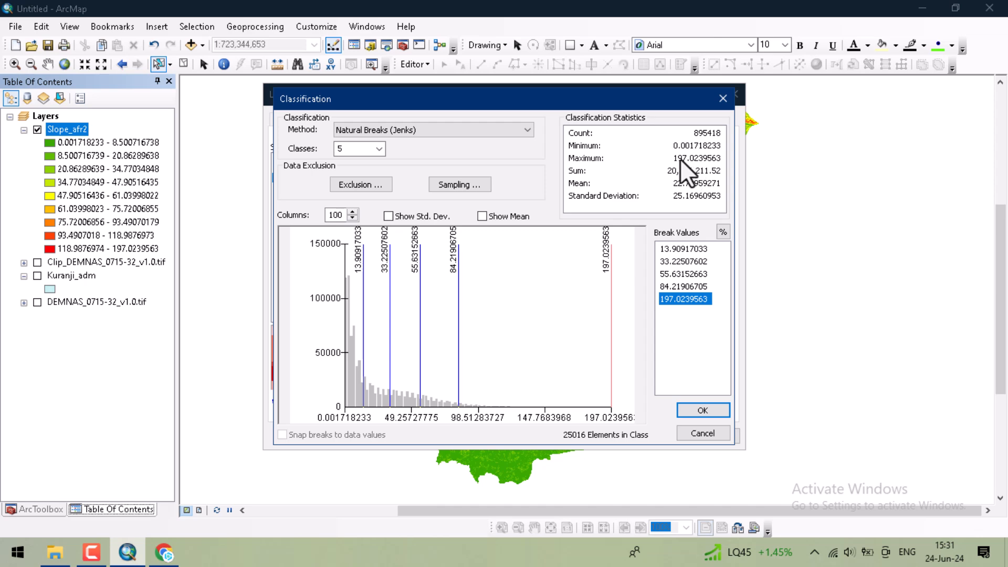
{"action": "left_click", "coordinate": [164, 553]}
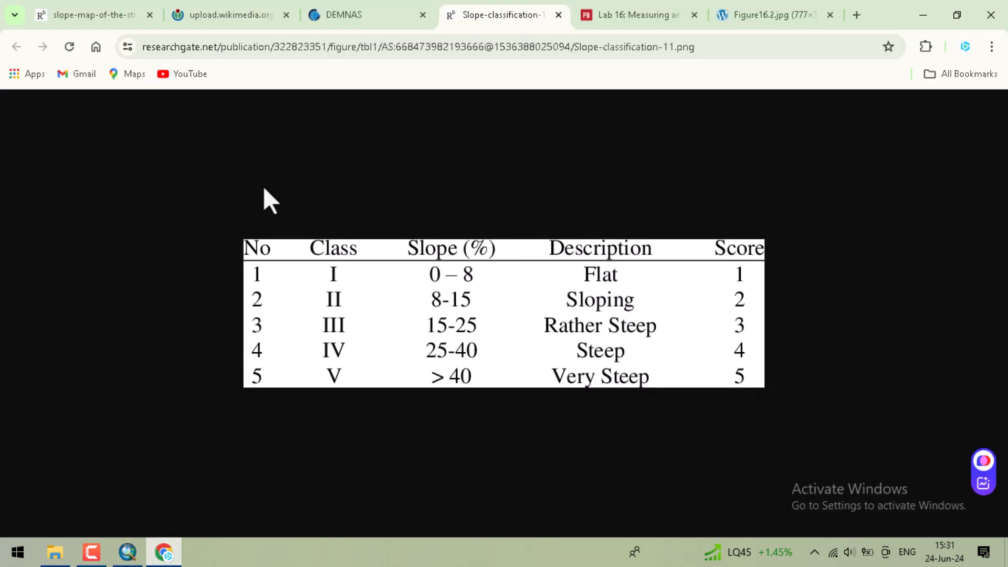
{"action": "left_click", "coordinate": [227, 16]}
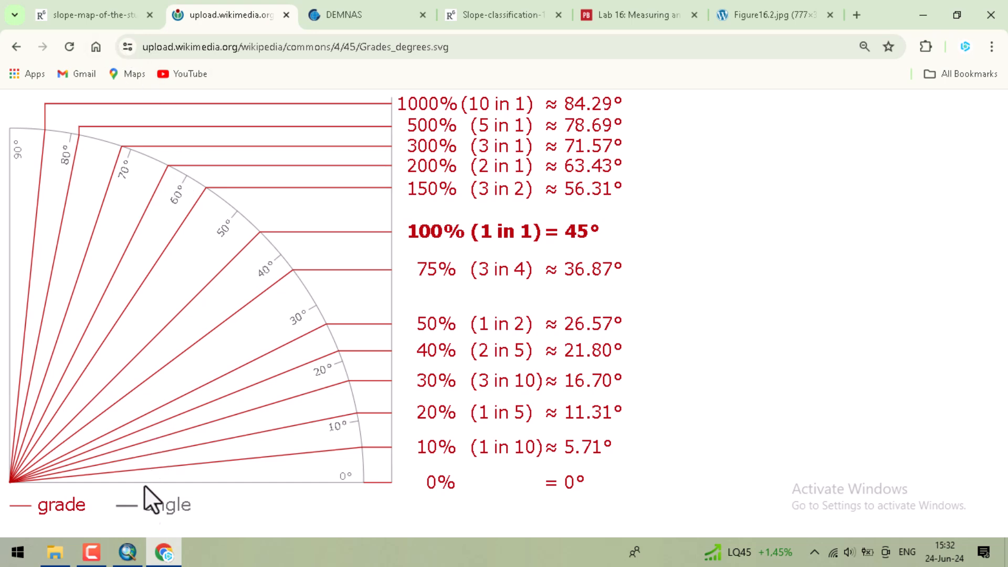
{"action": "left_click", "coordinate": [156, 561]}
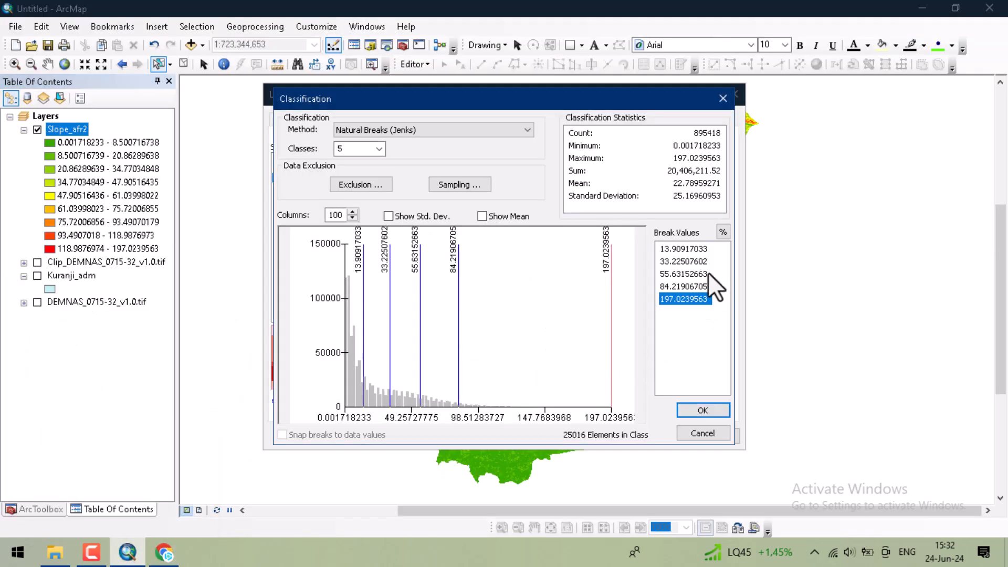
Set the first two class break values of the slope layer to 8 and 15.
{"action": "double_click", "coordinate": [677, 248]}
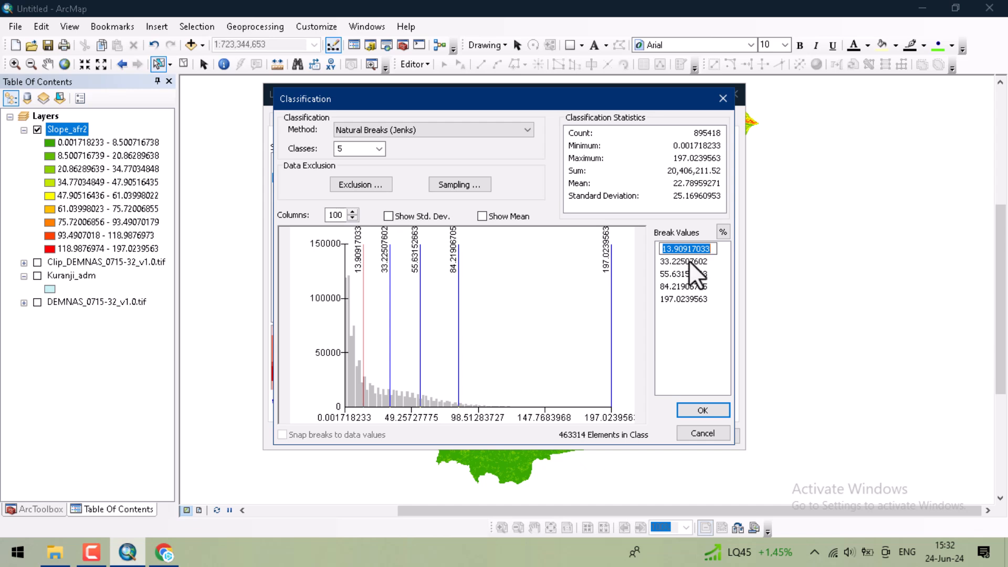
{"action": "left_click", "coordinate": [676, 269]}
{"action": "double_click", "coordinate": [679, 248]}
{"action": "double_click", "coordinate": [679, 247]}
{"action": "type", "text": "8"}
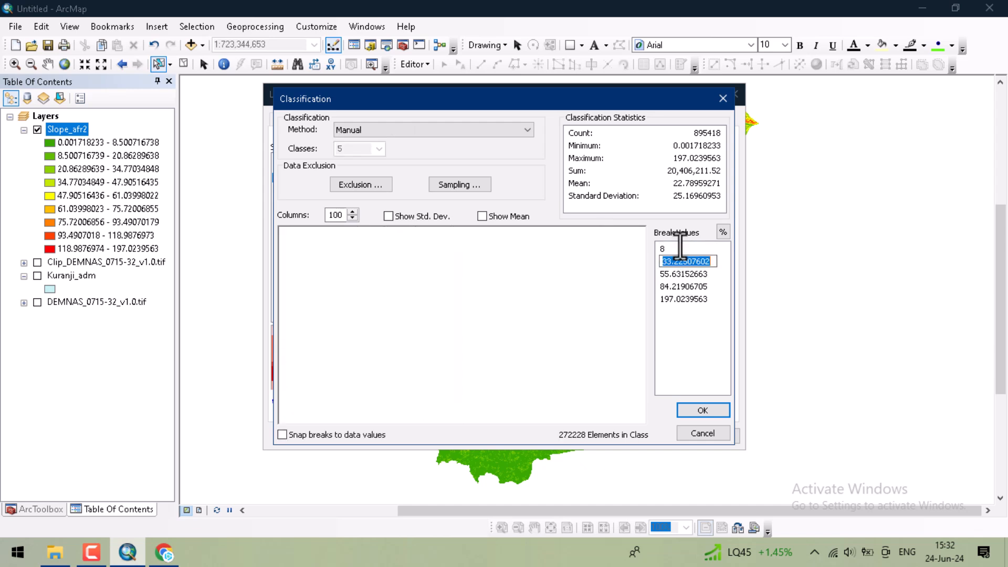
{"action": "double_click", "coordinate": [680, 261]}
{"action": "type", "text": "15"}
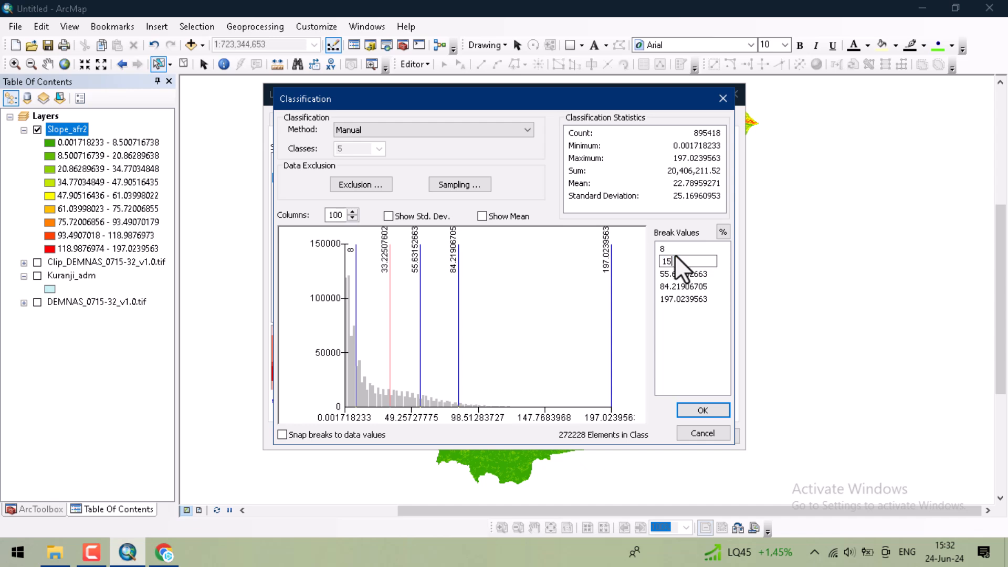
{"action": "key", "text": "Tab"}
Set the third and fourth class break values to 25 and 40, and accept the classification.
{"action": "type", "text": "25"}
{"action": "double_click", "coordinate": [663, 287]}
{"action": "type", "text": "40"}
{"action": "key", "text": "Return"}
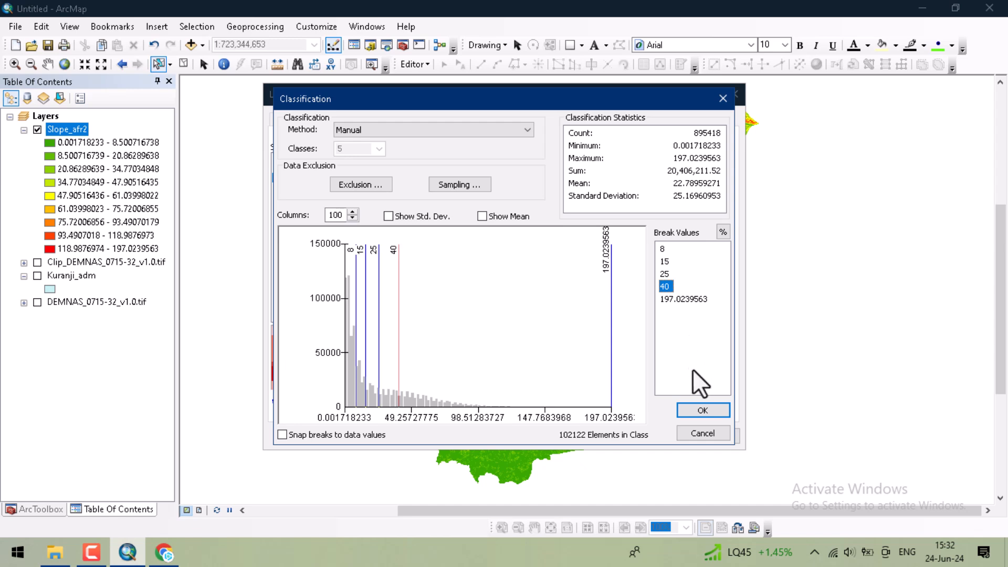
{"action": "left_click", "coordinate": [692, 414]}
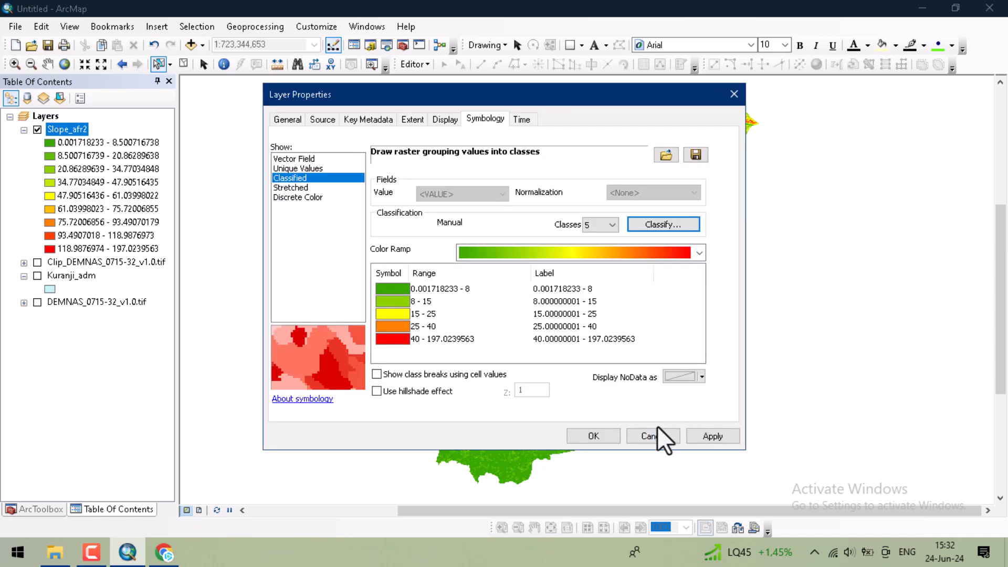
Label the first three slope classes datar, landai and agak curam.
{"action": "left_click", "coordinate": [581, 288]}
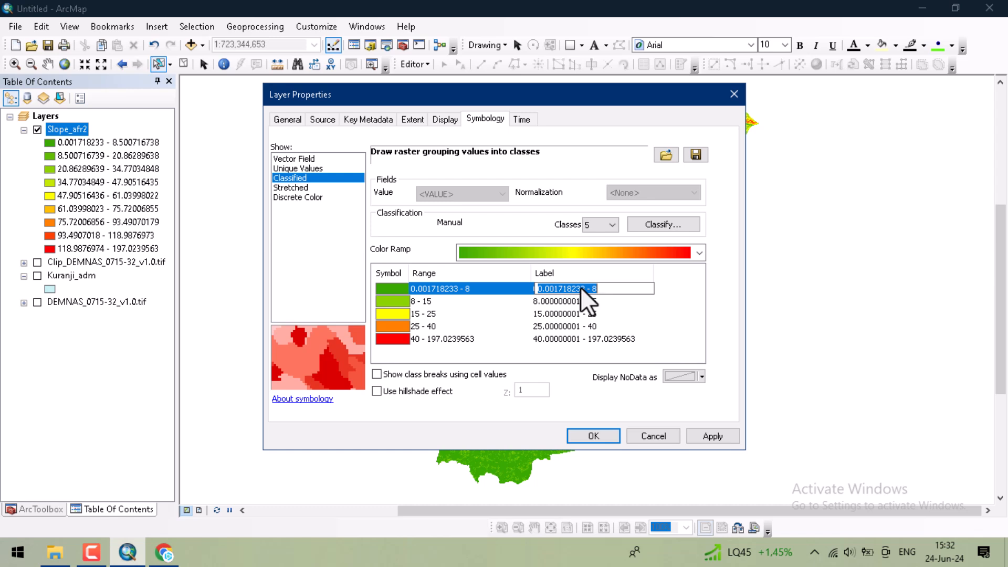
{"action": "type", "text": "datar"}
{"action": "key", "text": "Return"}
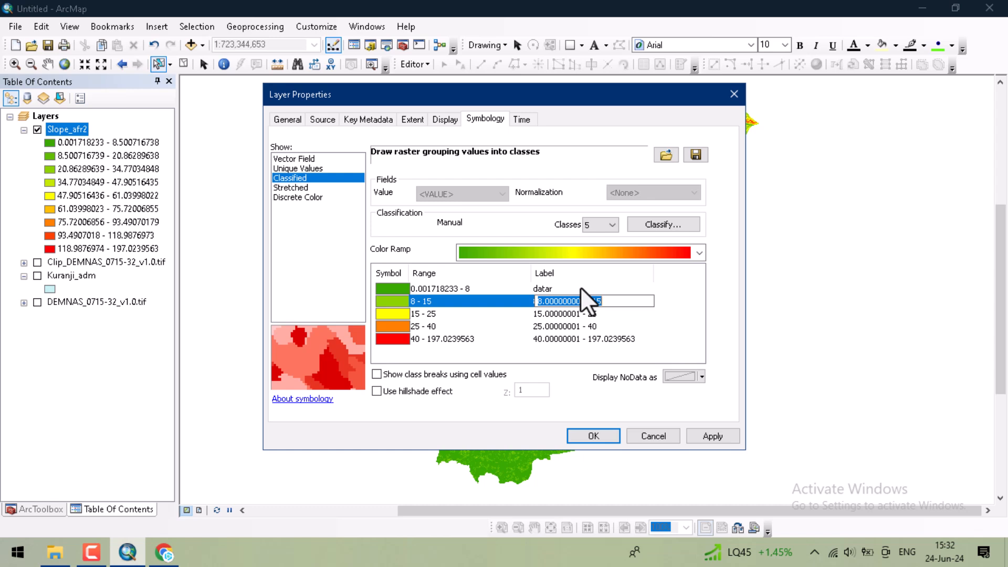
{"action": "type", "text": "landai"}
{"action": "key", "text": "Return"}
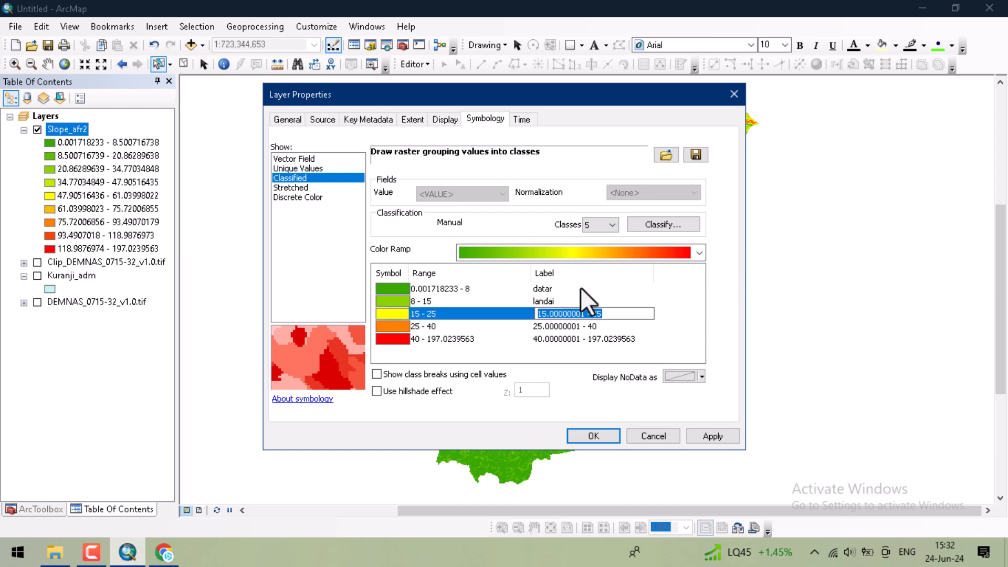
{"action": "type", "text": "agak cu"}
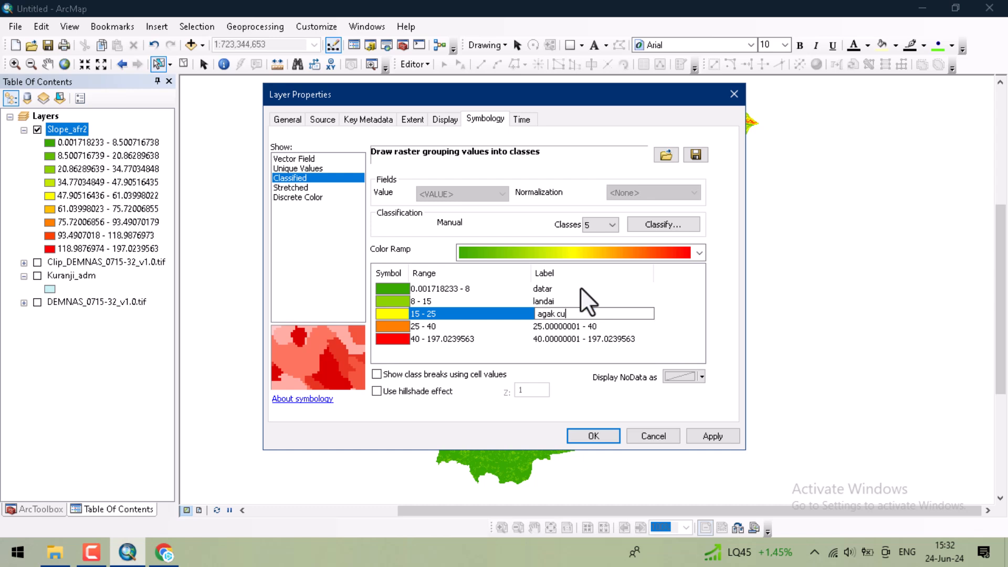
{"action": "type", "text": "ram"}
{"action": "key", "text": "Return"}
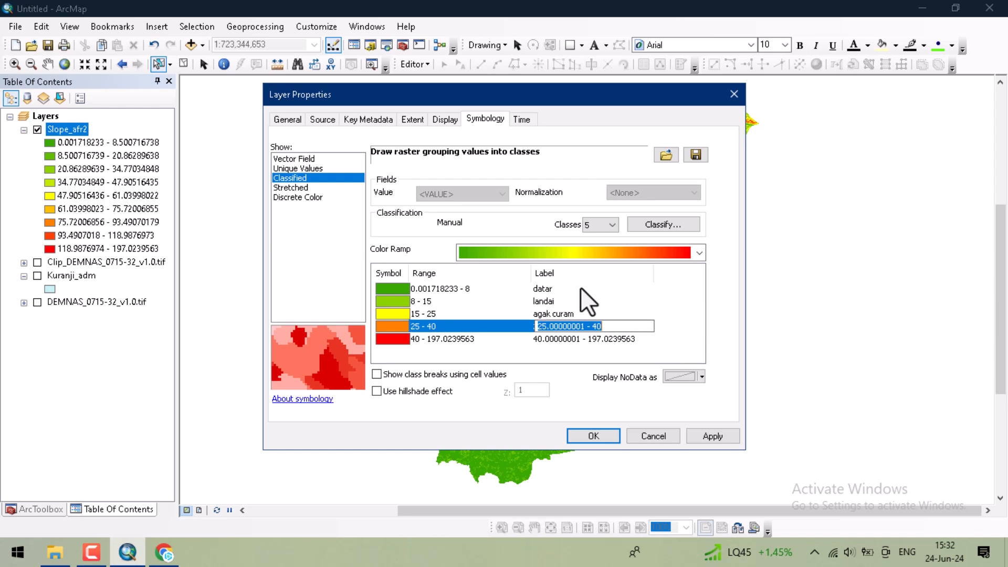
Label the 25 - 40 class curam and the steepest class sangat curam, and apply the symbology to the slope layer.
{"action": "type", "text": "curam"}
{"action": "key", "text": "Return"}
{"action": "type", "text": "sa"}
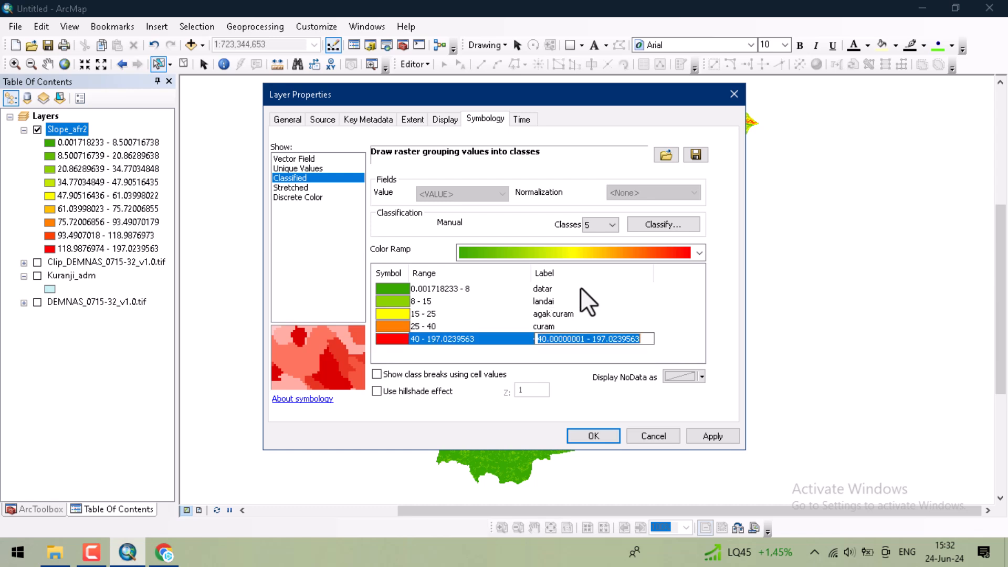
{"action": "type", "text": "ngat "}
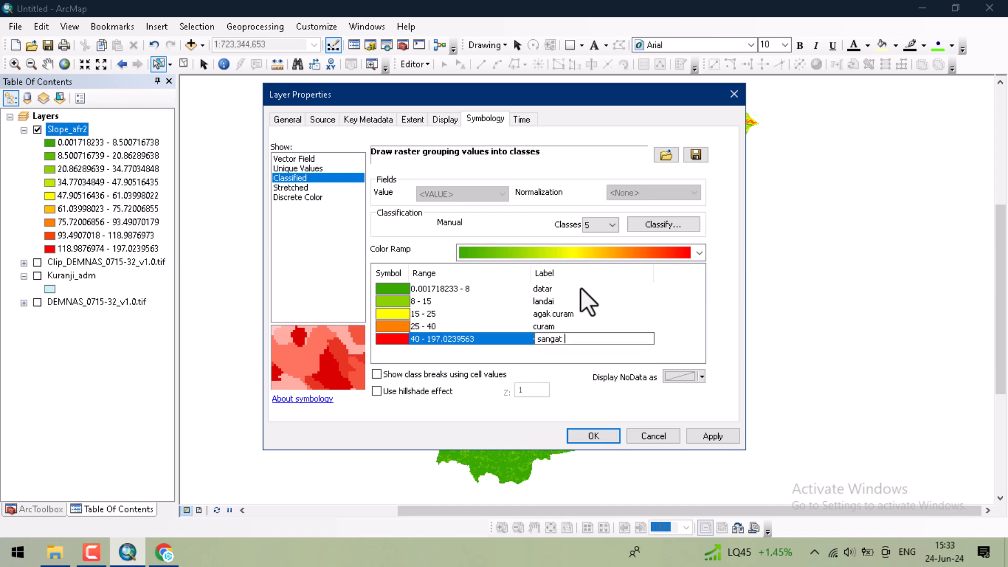
{"action": "type", "text": "curam"}
{"action": "key", "text": "Return"}
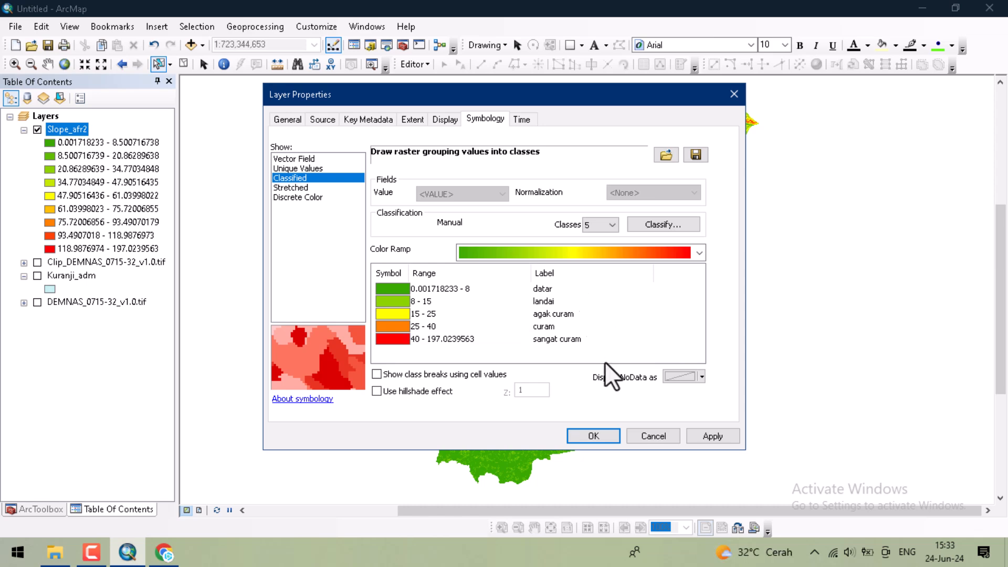
{"action": "left_click", "coordinate": [590, 436]}
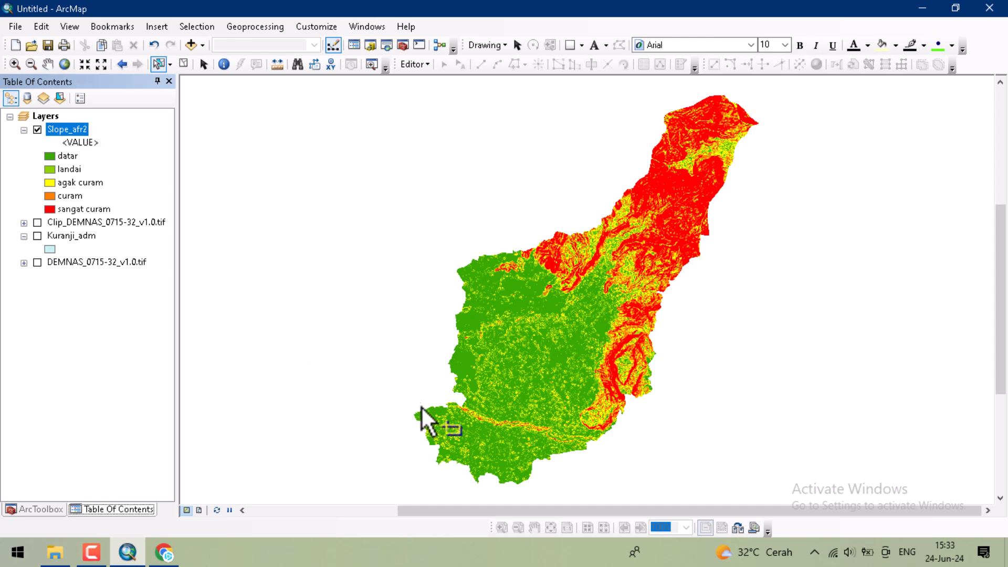
Examine the slope classes in the southern part of the Kuranji map up close and return to the full Slope_afr2 extent.
{"action": "left_click", "coordinate": [15, 64]}
{"action": "left_click_drag", "start_coordinate": [374, 358], "coordinate": [648, 474]}
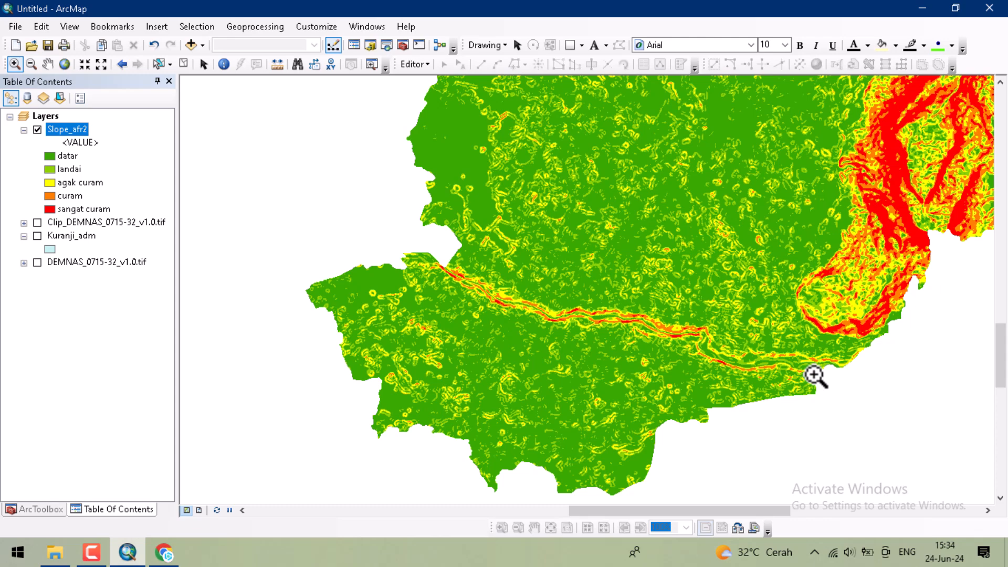
{"action": "scroll", "coordinate": [686, 334], "scroll_direction": "up", "scroll_amount": 5}
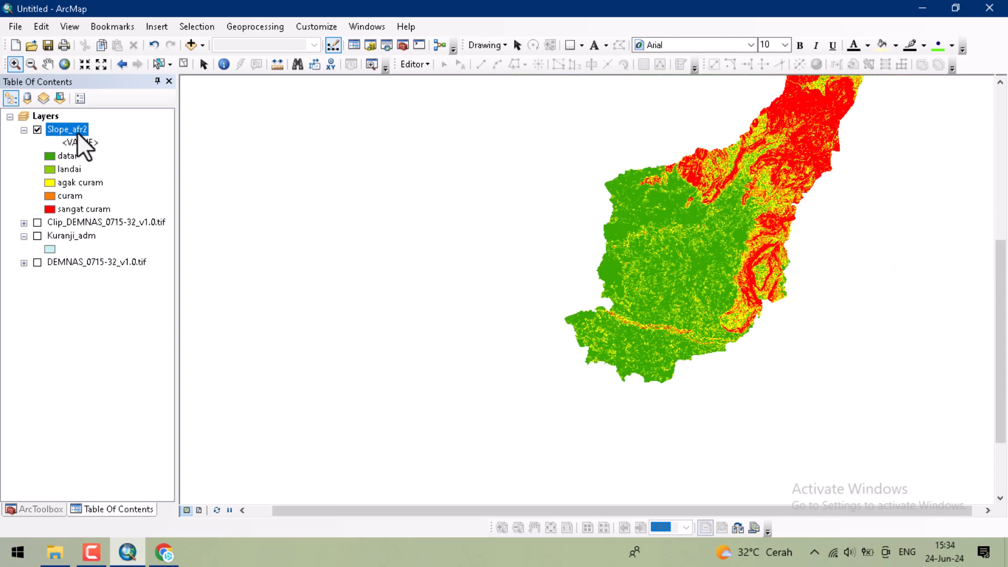
{"action": "right_click", "coordinate": [81, 130]}
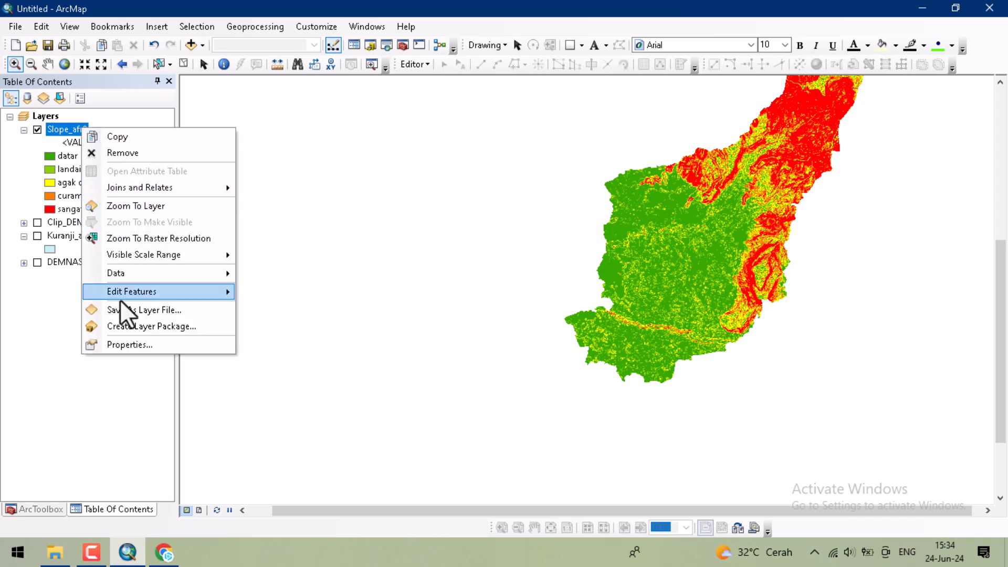
{"action": "left_click", "coordinate": [129, 340]}
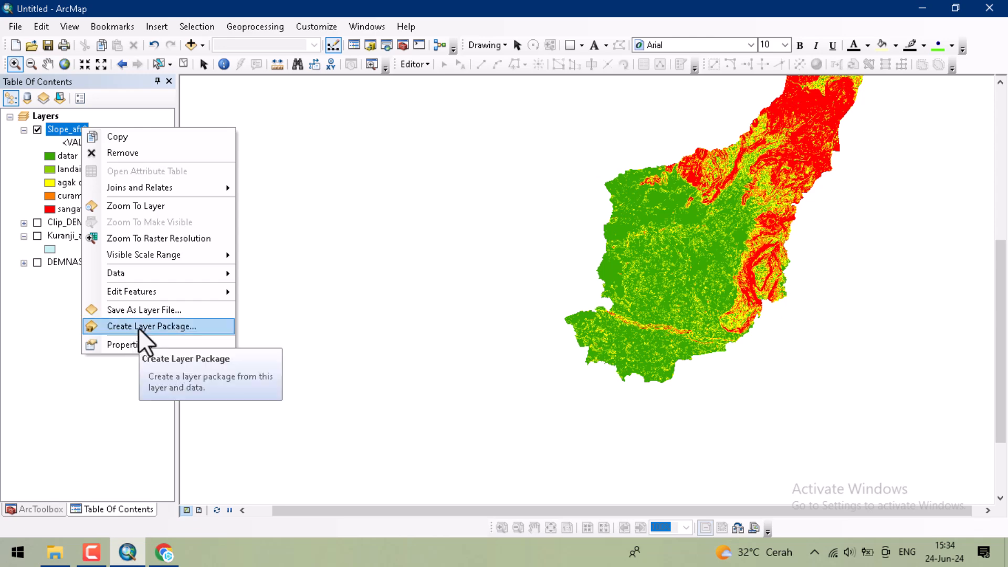
{"action": "left_click", "coordinate": [152, 205]}
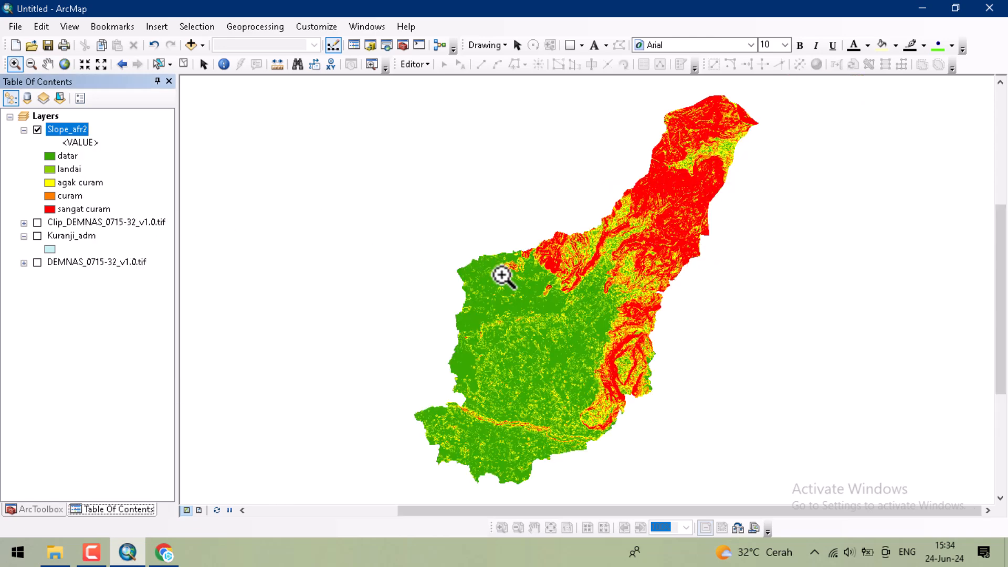
{"action": "left_click_drag", "start_coordinate": [470, 316], "coordinate": [663, 425]}
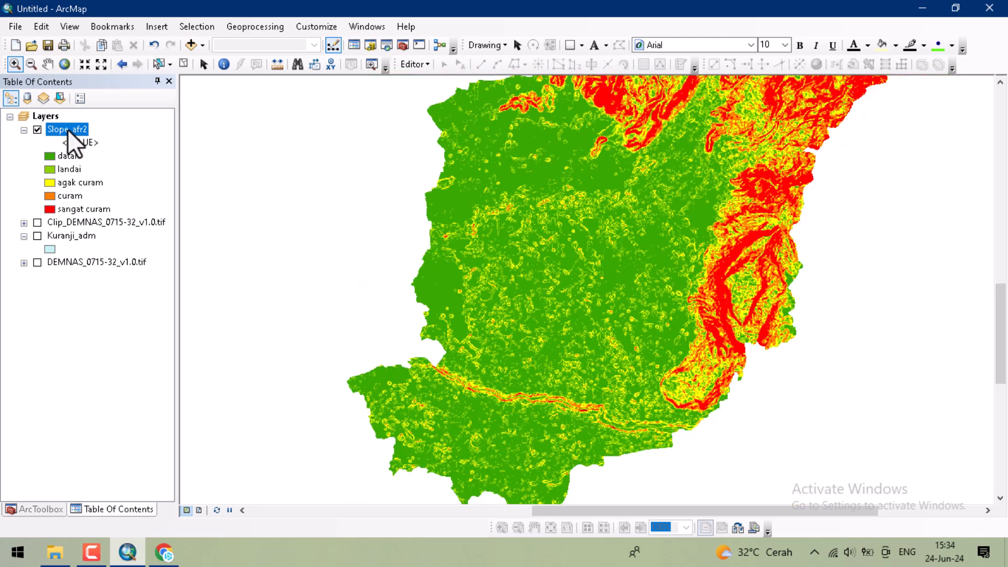
{"action": "right_click", "coordinate": [67, 128]}
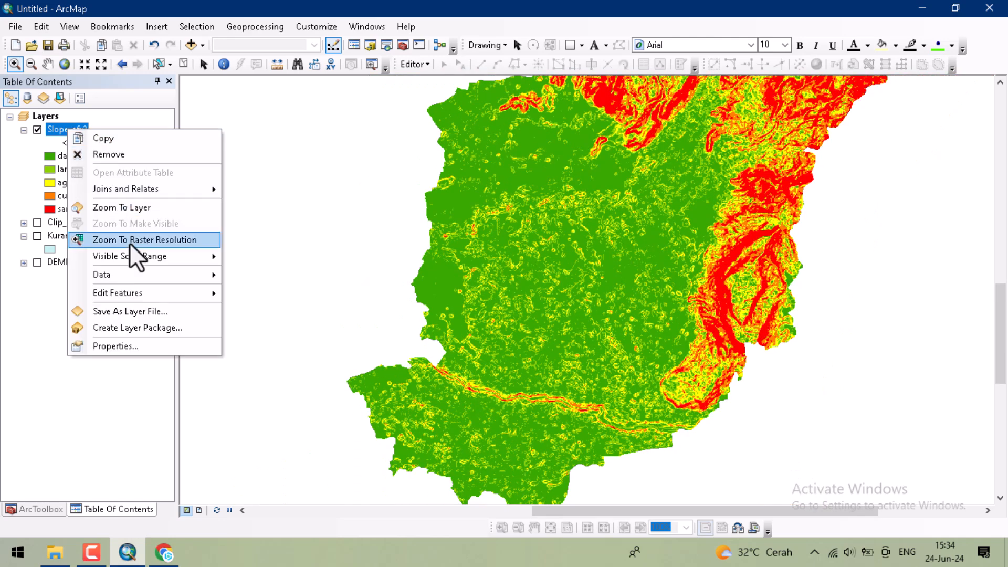
{"action": "left_click", "coordinate": [129, 206]}
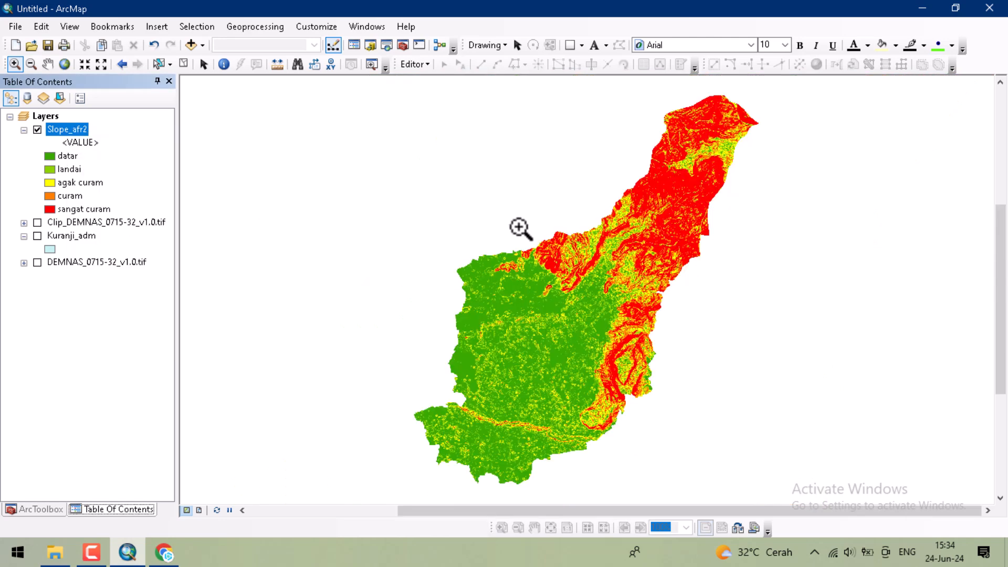